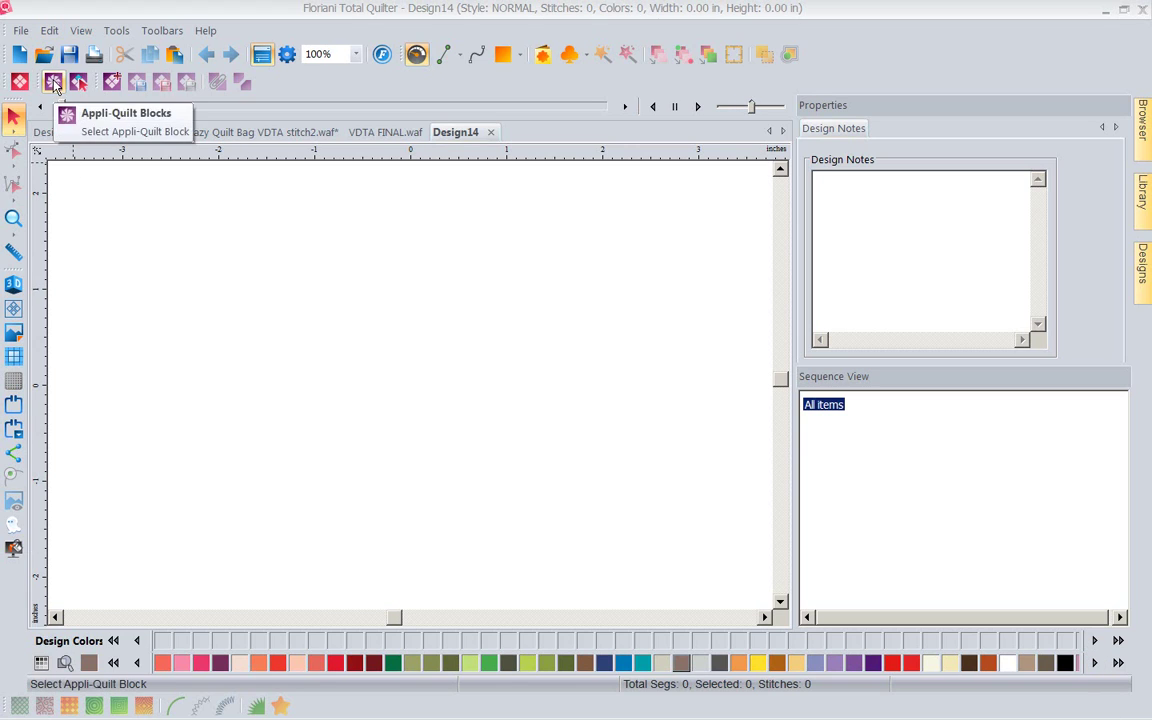
Insert the Appli-Quilt block Basic Block 16 at 9.25 inches and fill its large orange patch with fabric MAS8362-Q
click(53, 82)
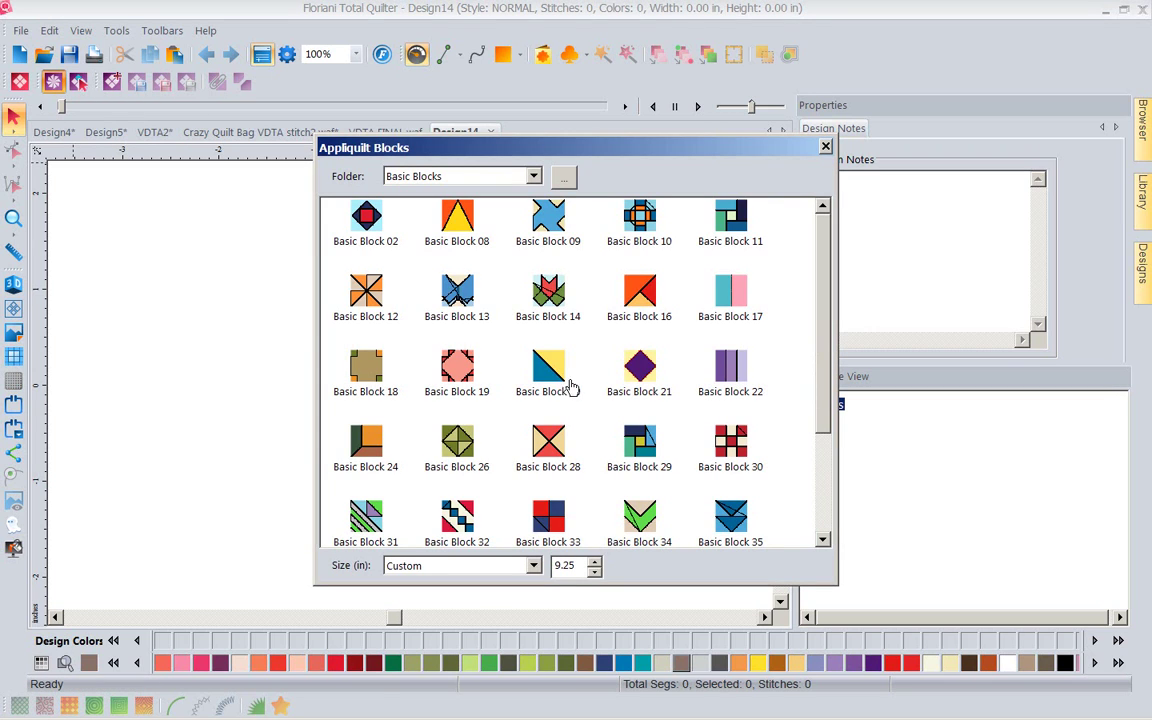
double_click(639, 293)
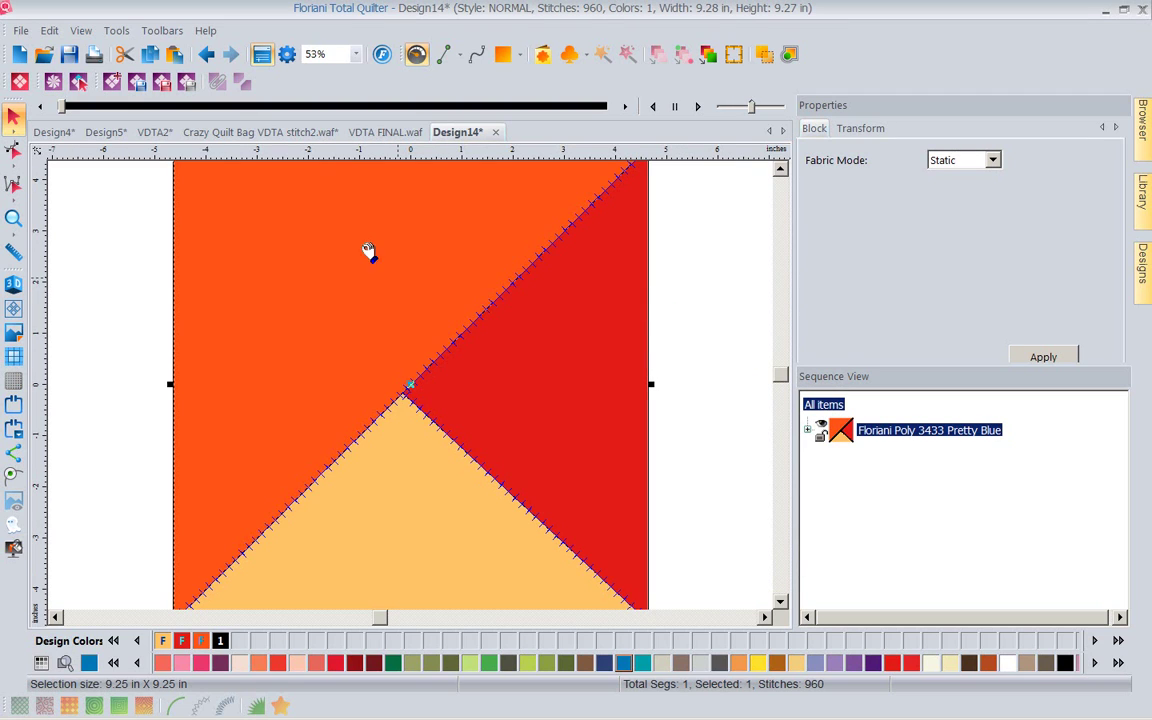
click(79, 82)
click(286, 250)
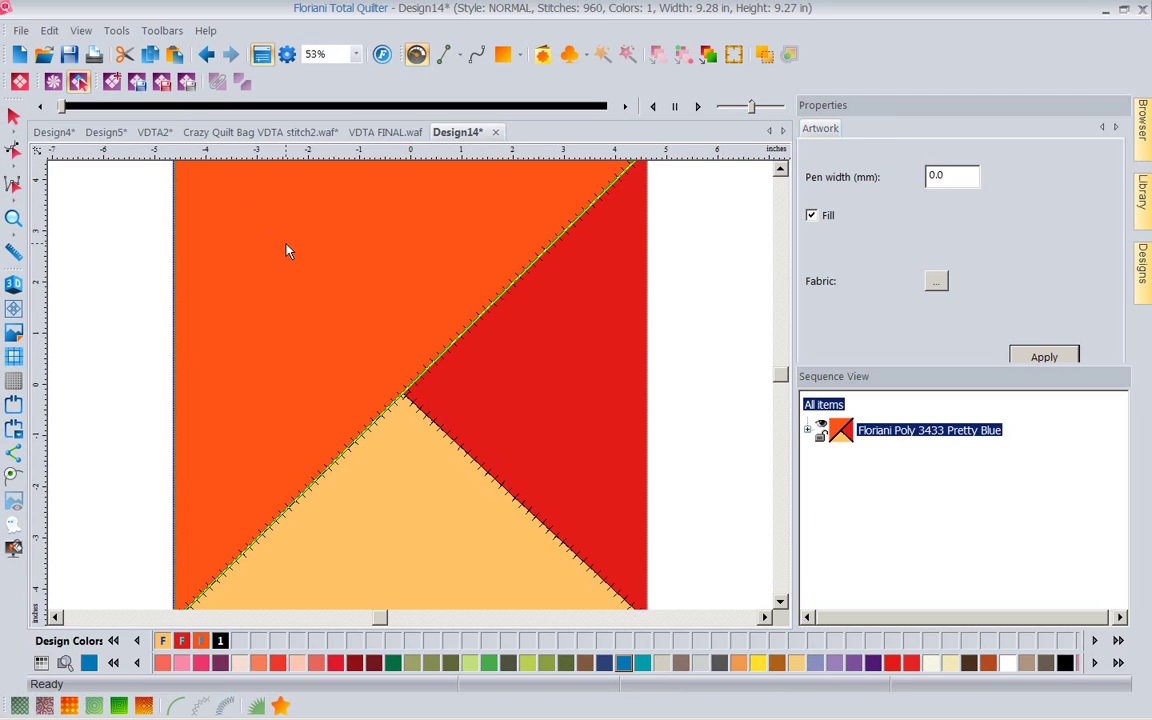
click(936, 281)
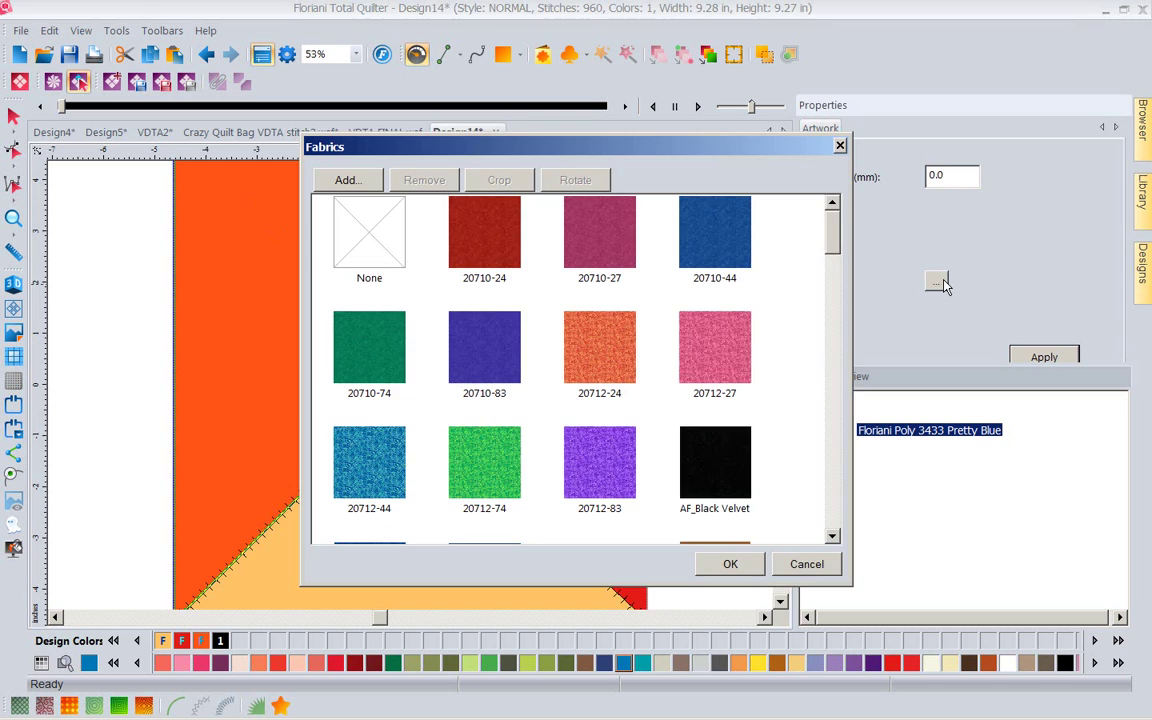
drag(836, 250, 838, 467)
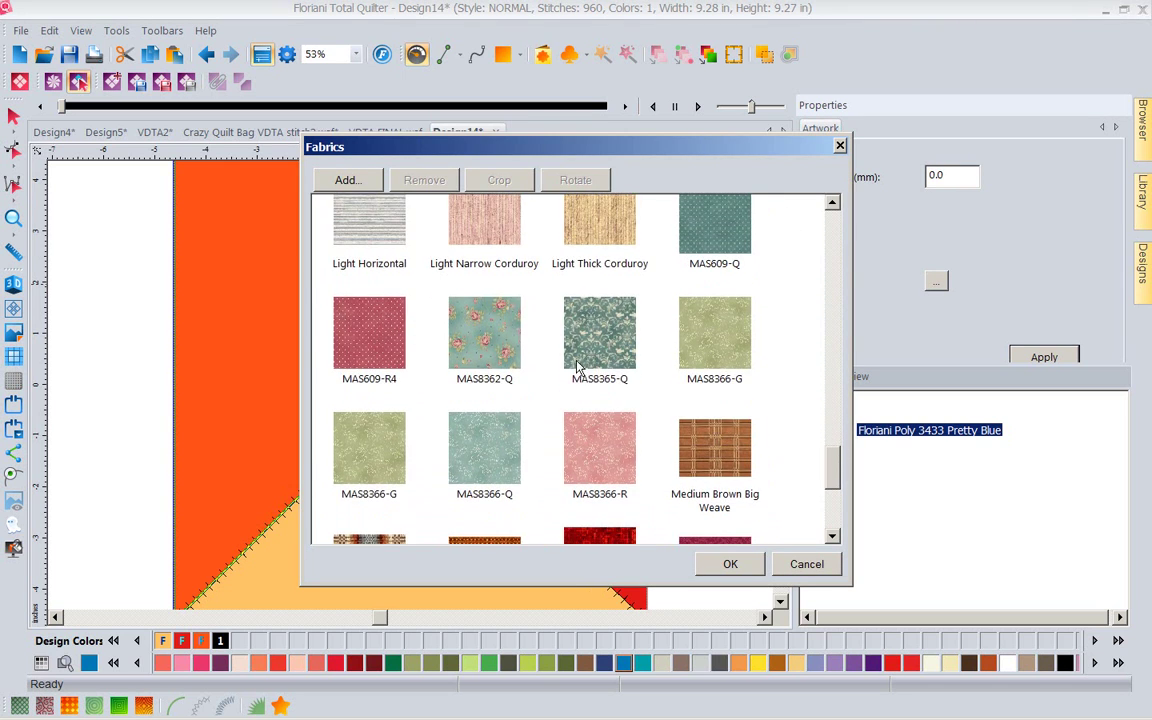
click(503, 342)
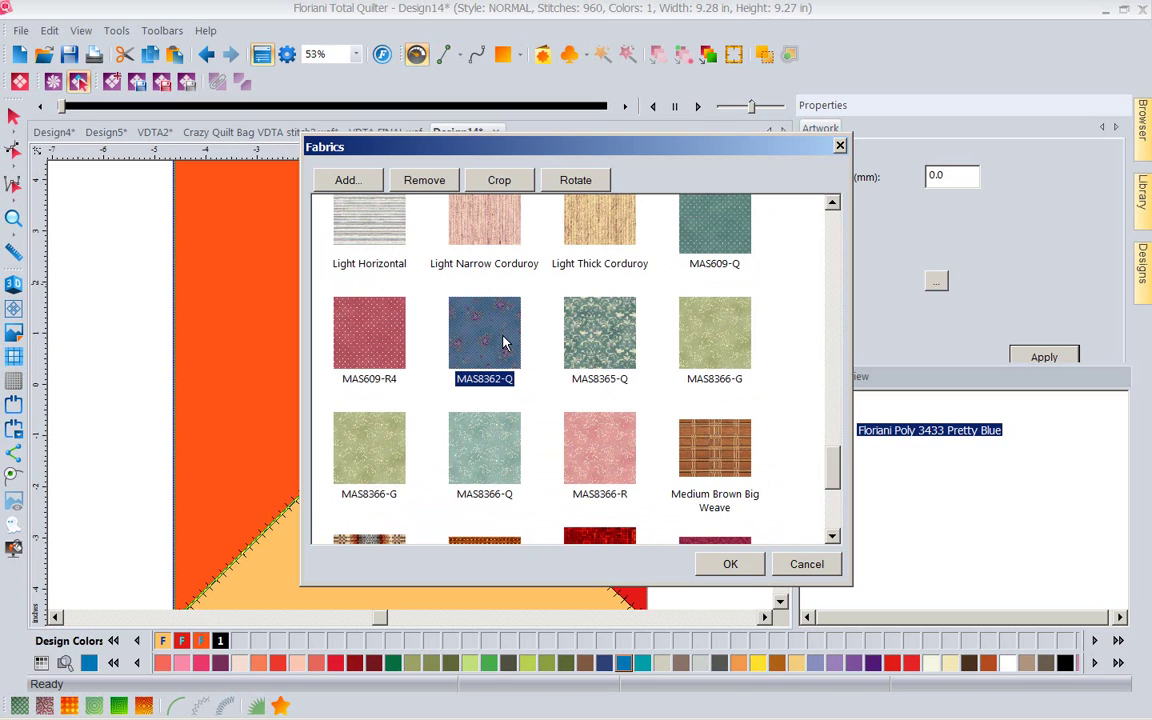
click(731, 564)
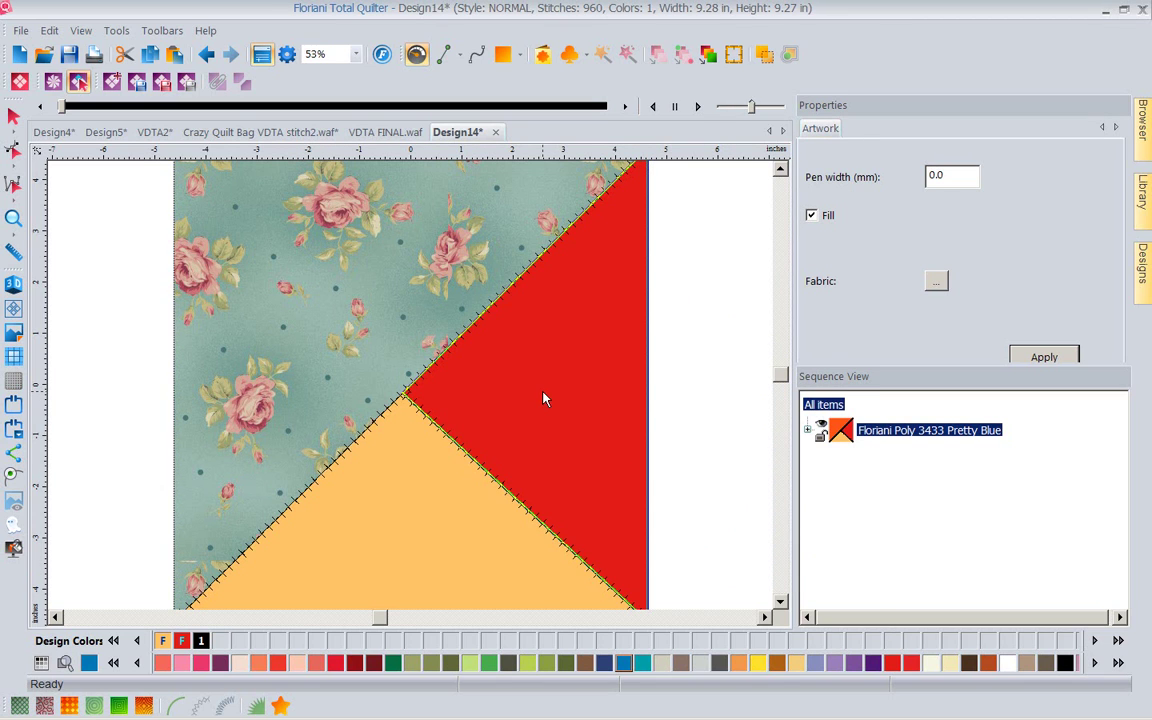
Fill the red triangle of the block with fabric MAS8366-R
click(937, 282)
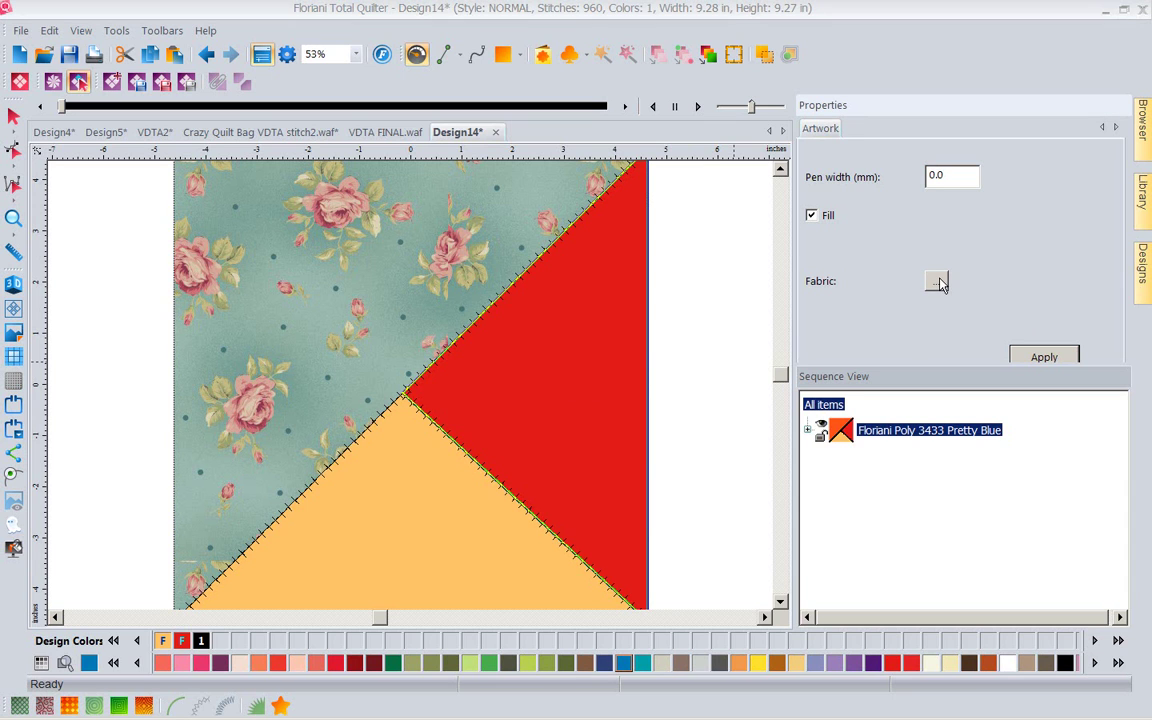
scroll(836, 378, down, 5)
scroll(836, 378, down, 10)
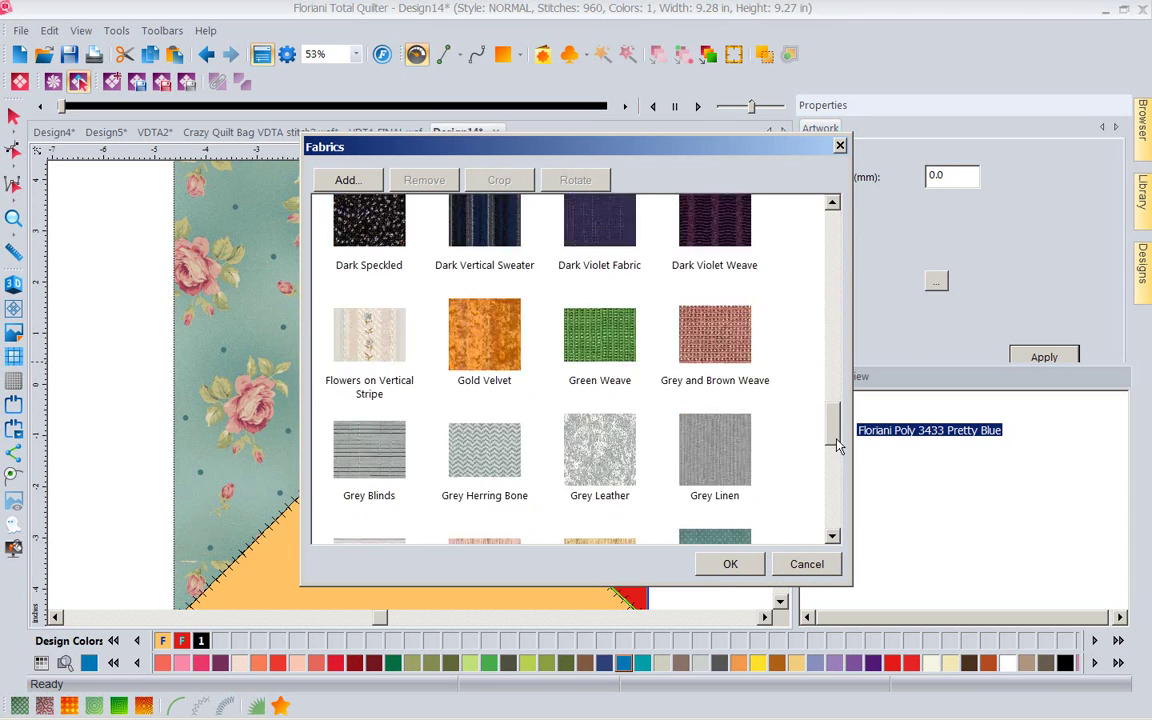
click(611, 409)
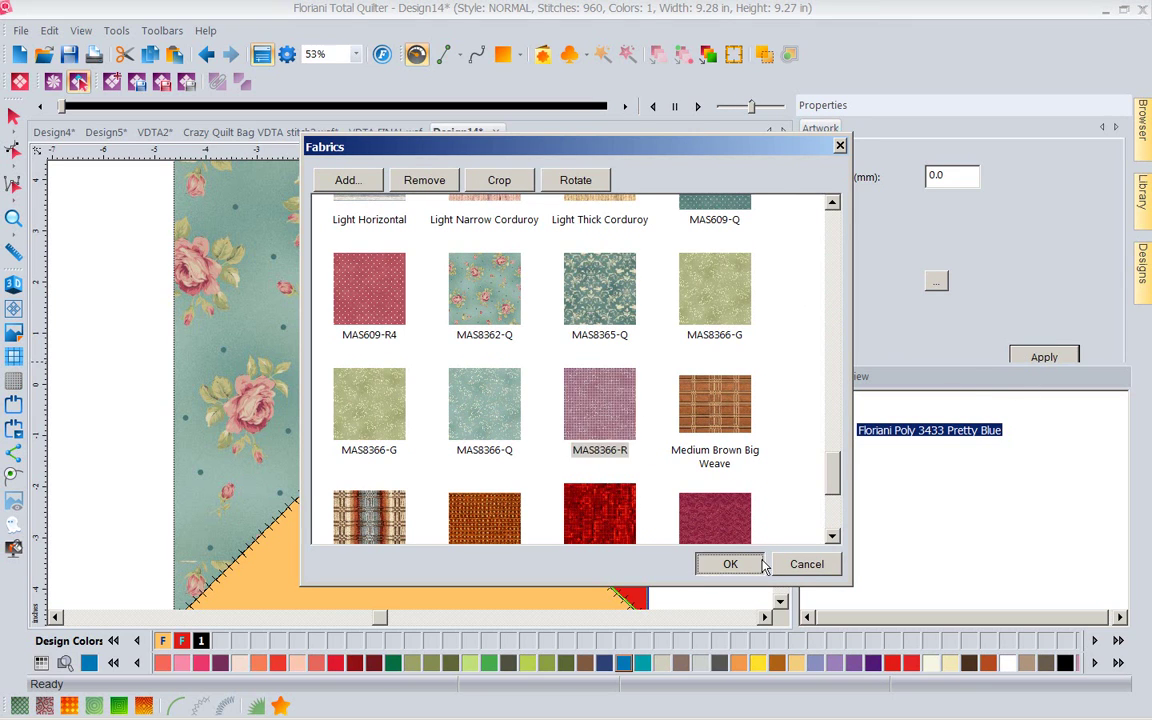
click(729, 564)
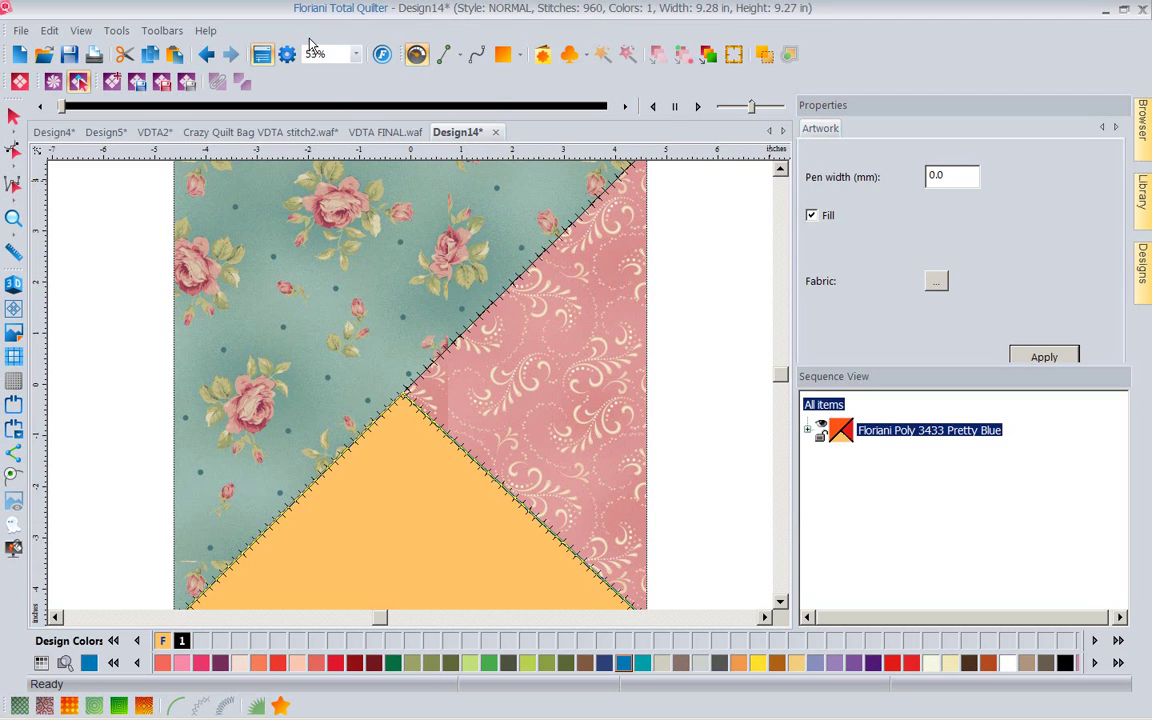
Fill the remaining light orange triangle of the block with fabric MAS8366-Q
click(935, 282)
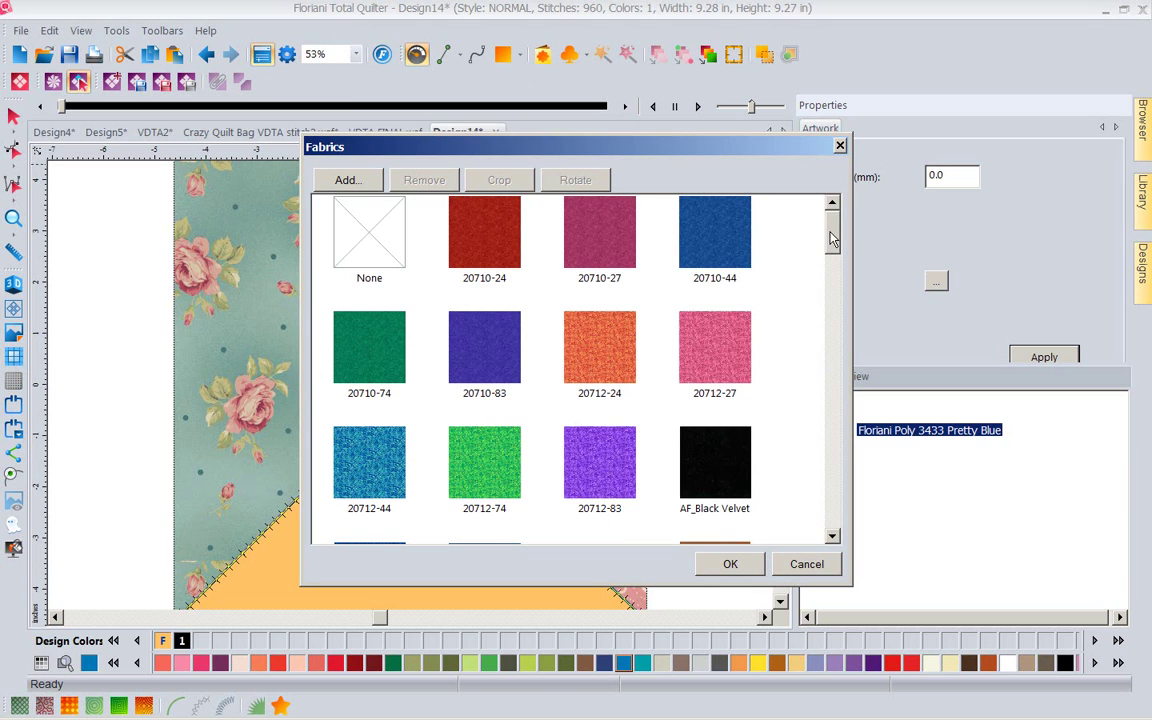
drag(831, 238, 840, 485)
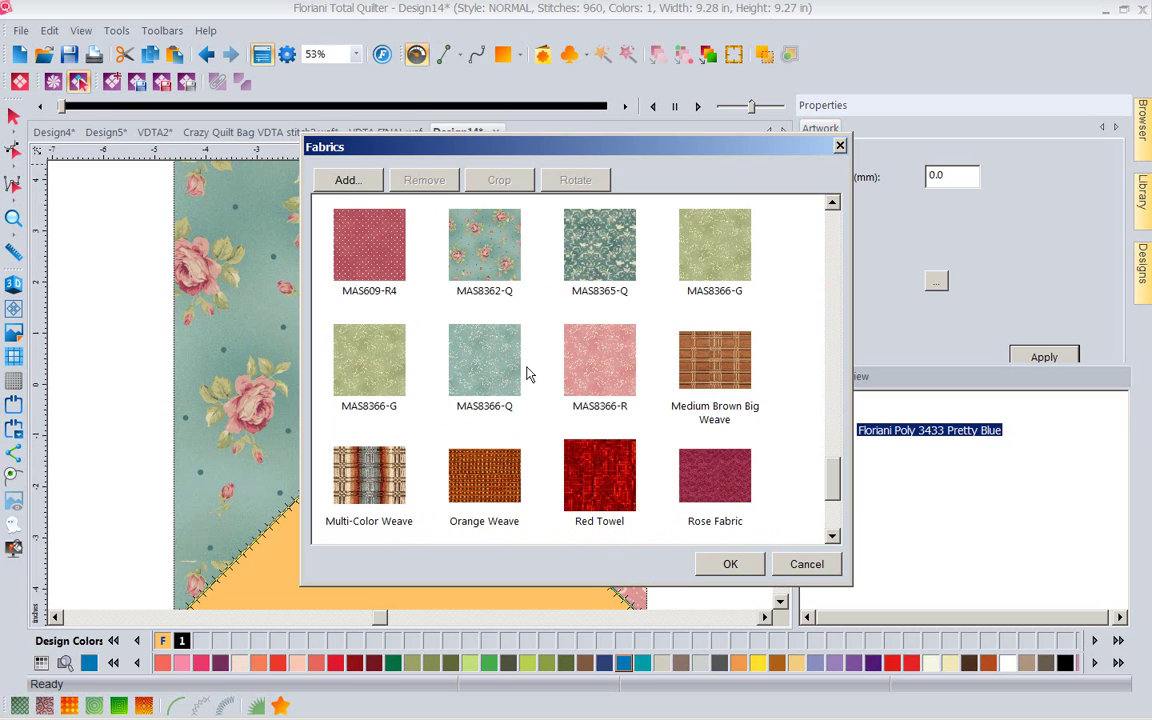
click(446, 330)
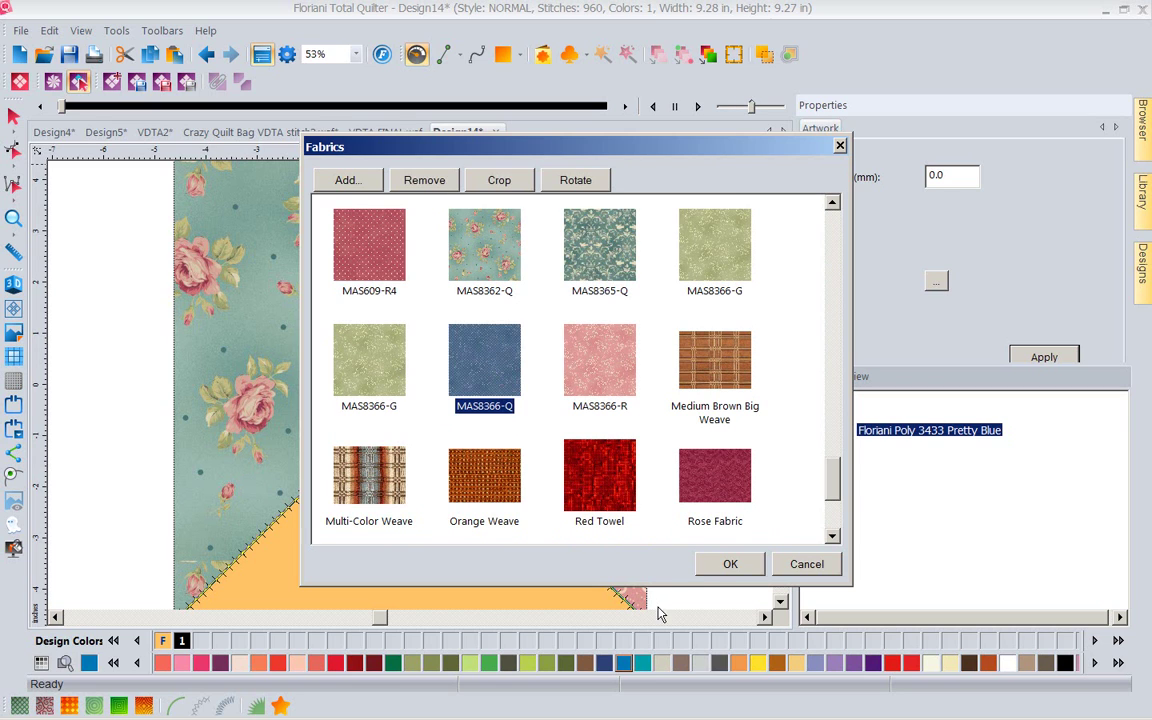
click(731, 566)
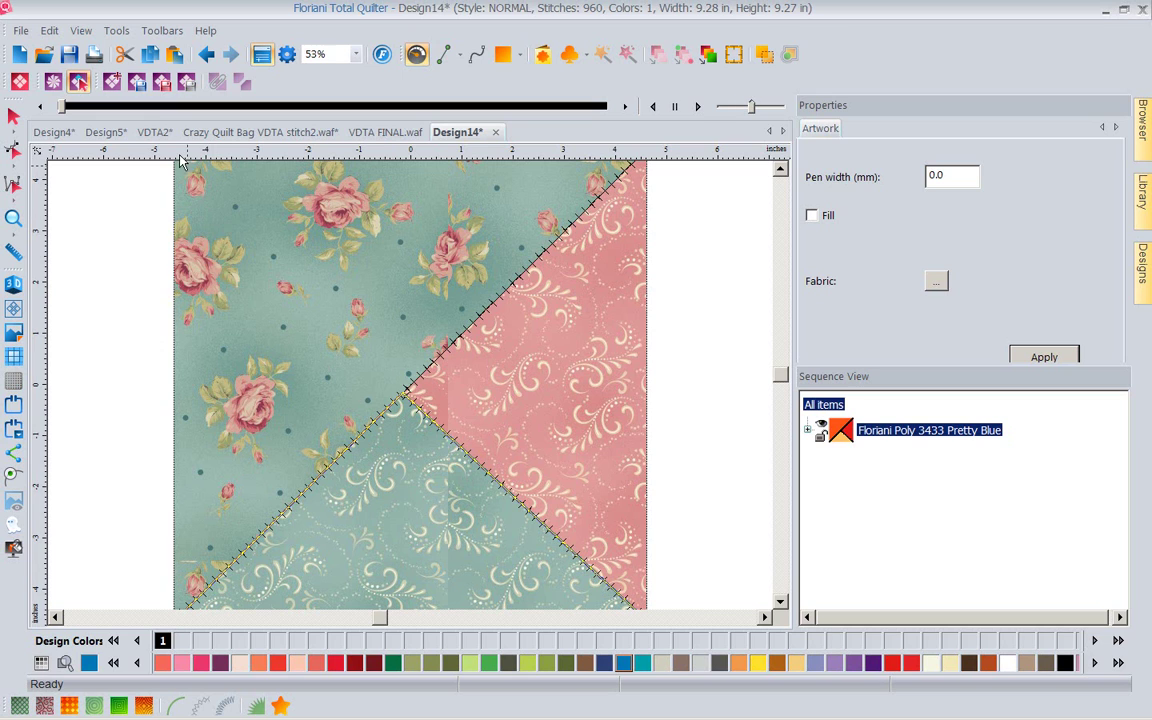
Switch to the VDTA2 design and show its print preview
click(155, 132)
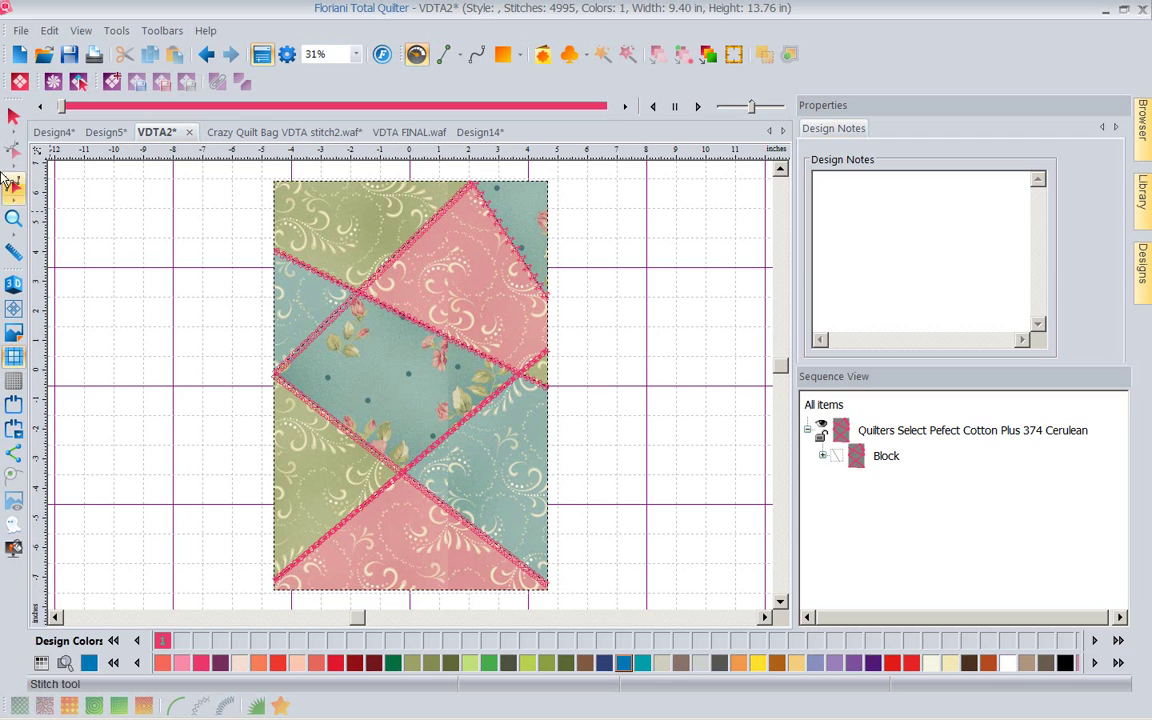
click(22, 31)
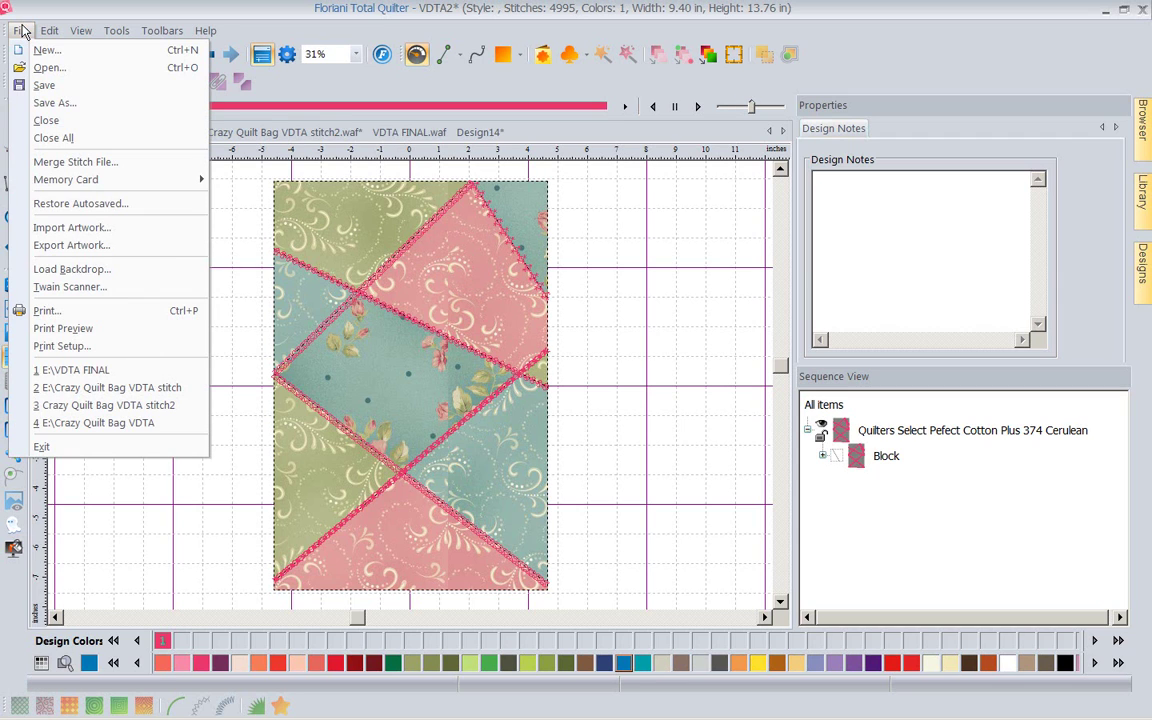
click(70, 328)
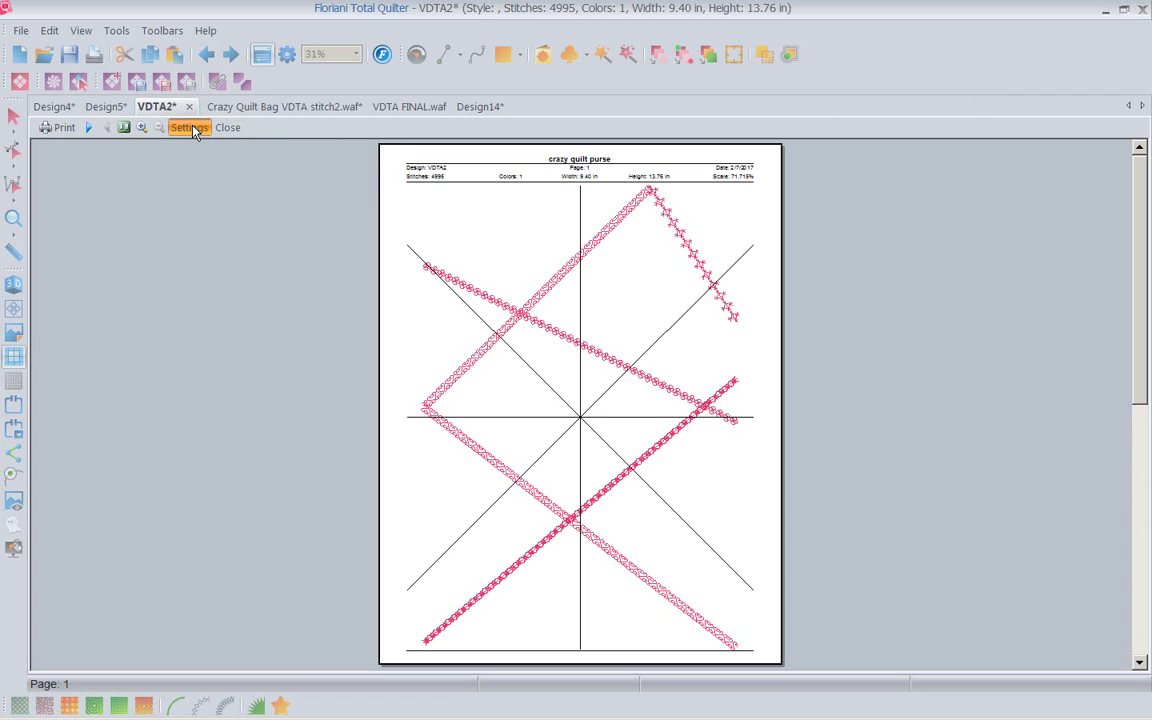
In the print settings, turn off Print Color Analysis and Show Crosshair, and turn on Print In One Page
click(193, 129)
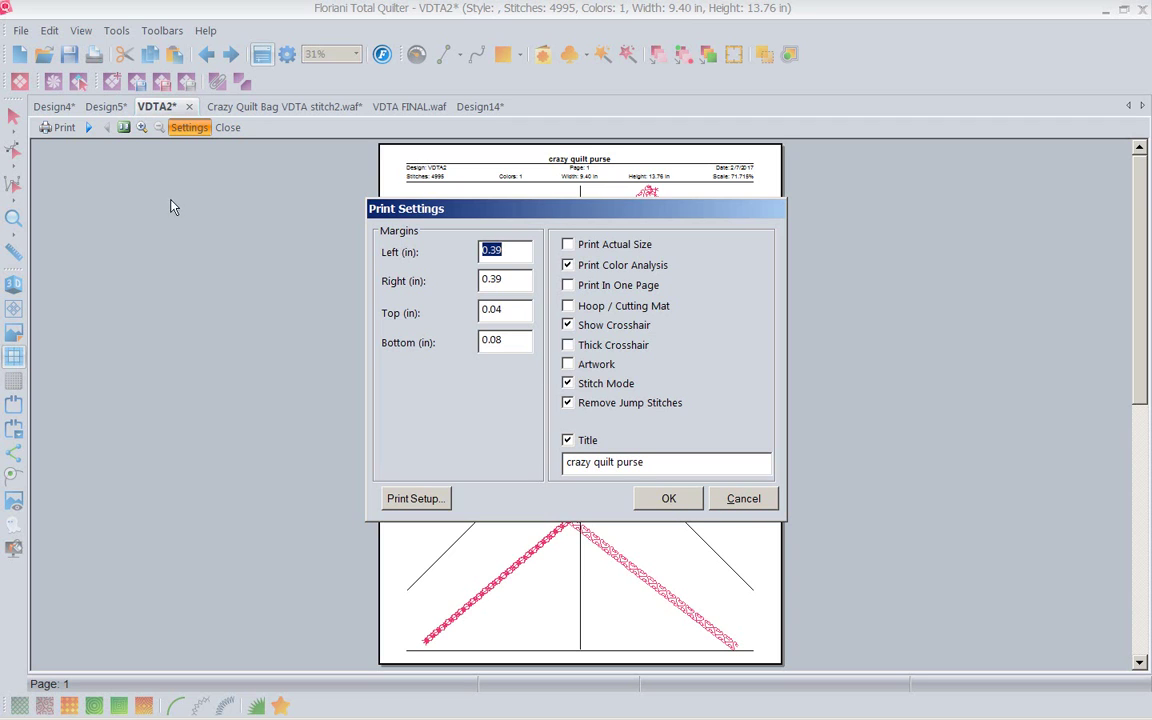
click(228, 128)
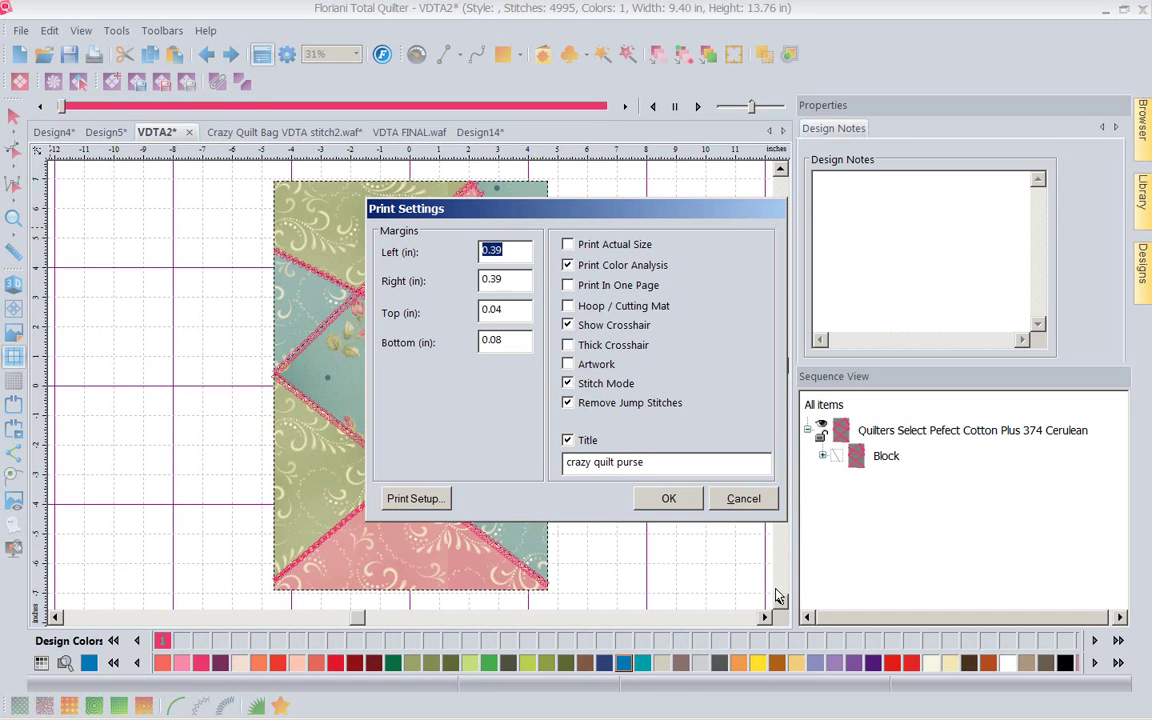
click(569, 266)
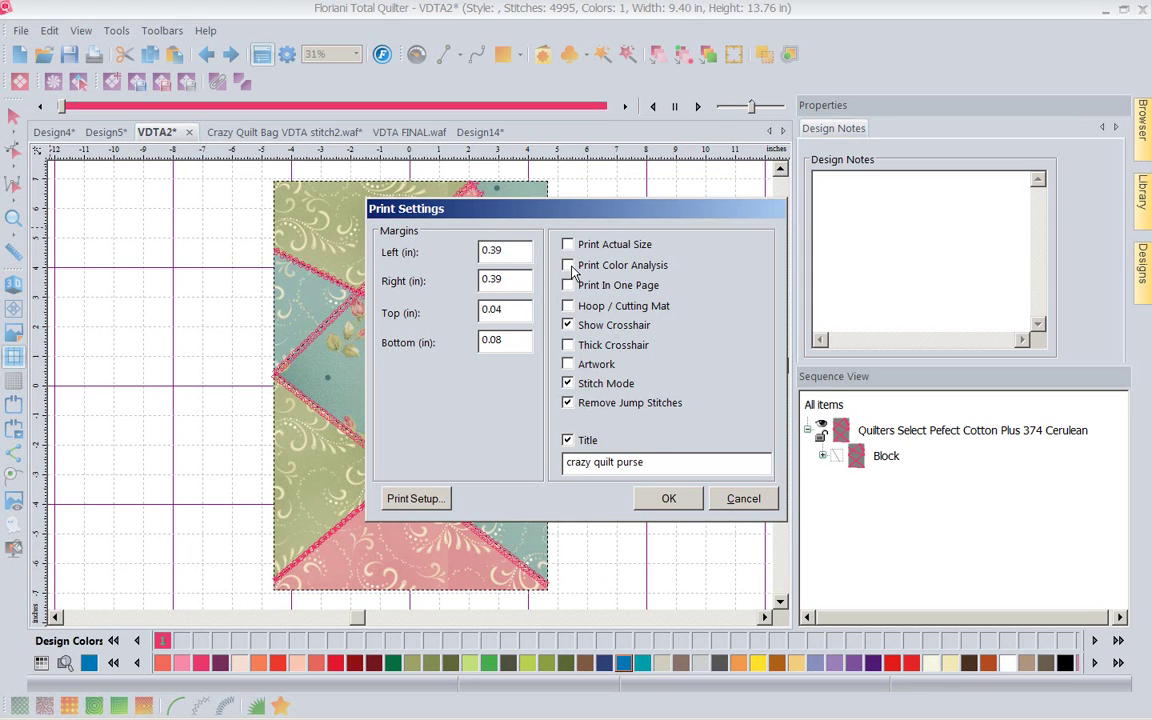
click(568, 326)
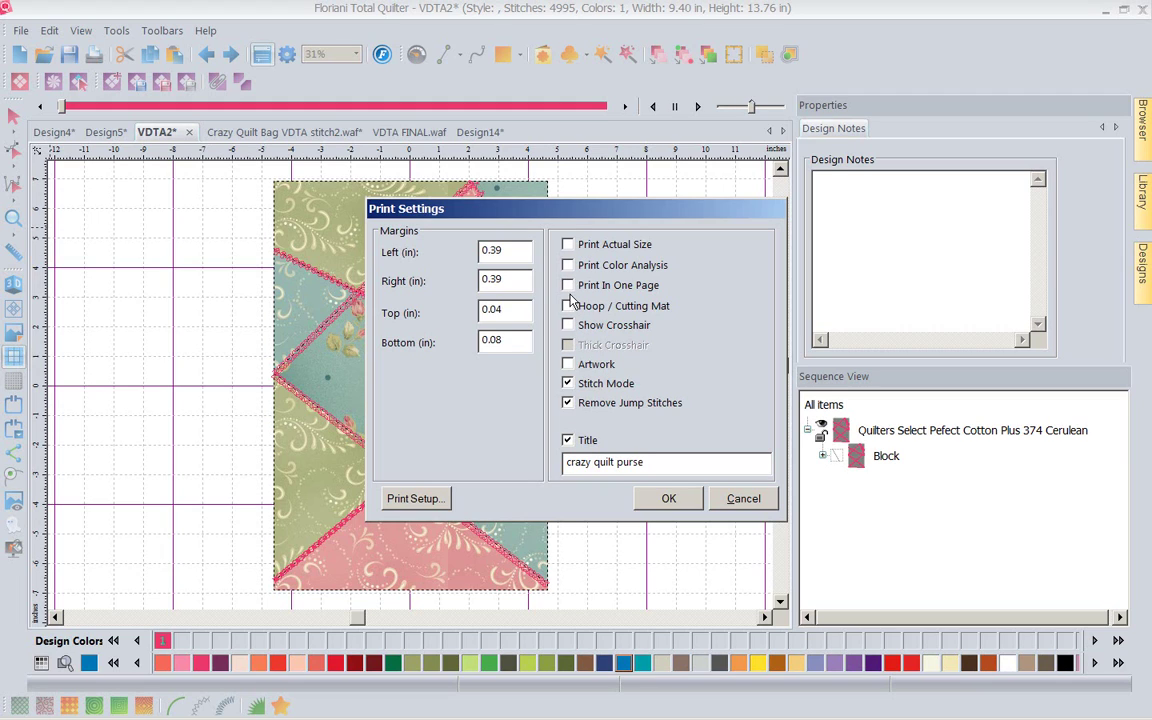
click(568, 287)
click(668, 498)
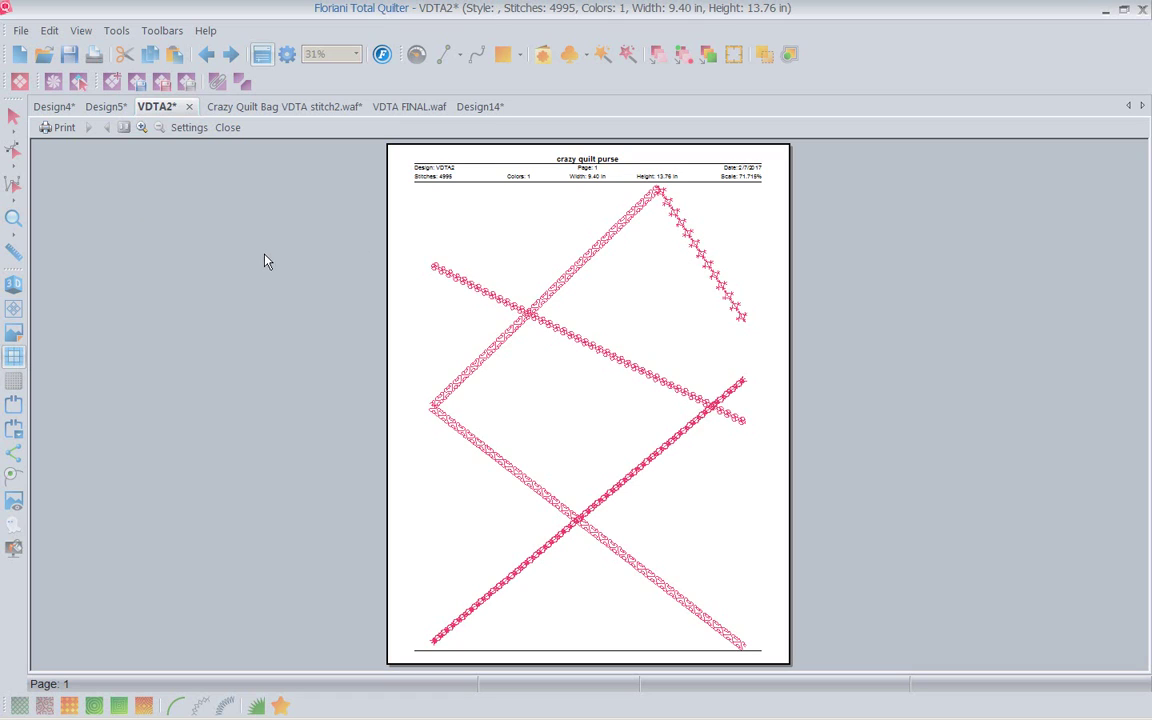
Include Artwork in the print settings, check the printed page, and leave the print preview
click(190, 128)
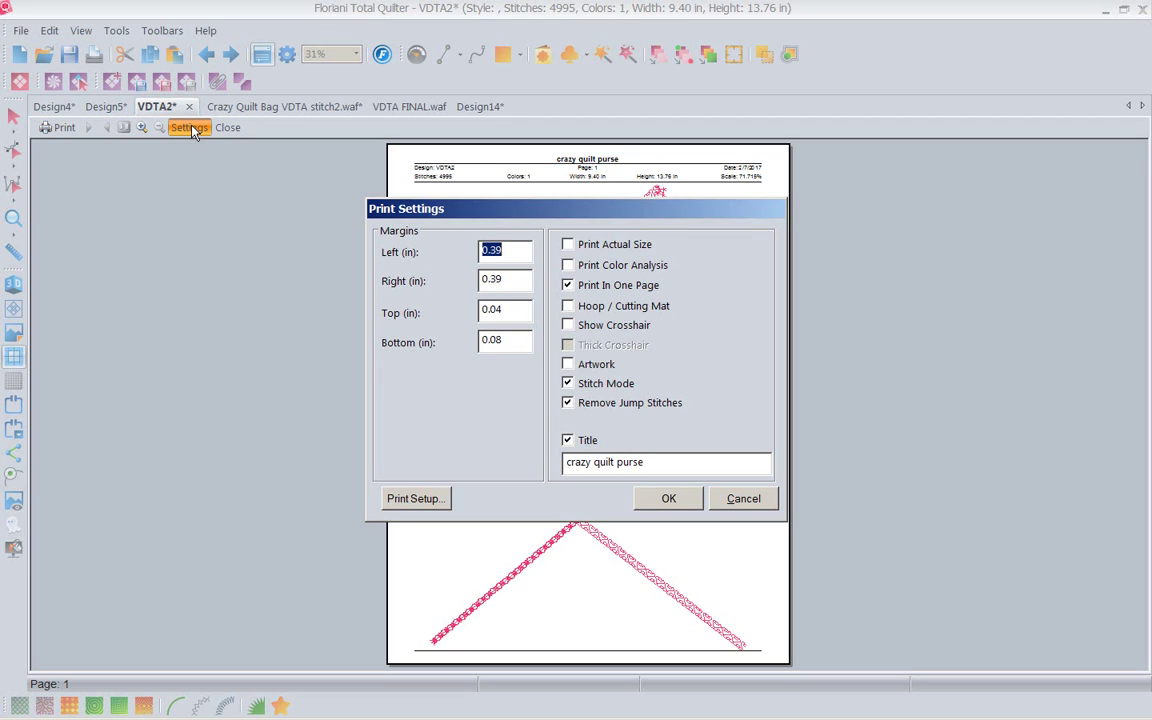
click(568, 365)
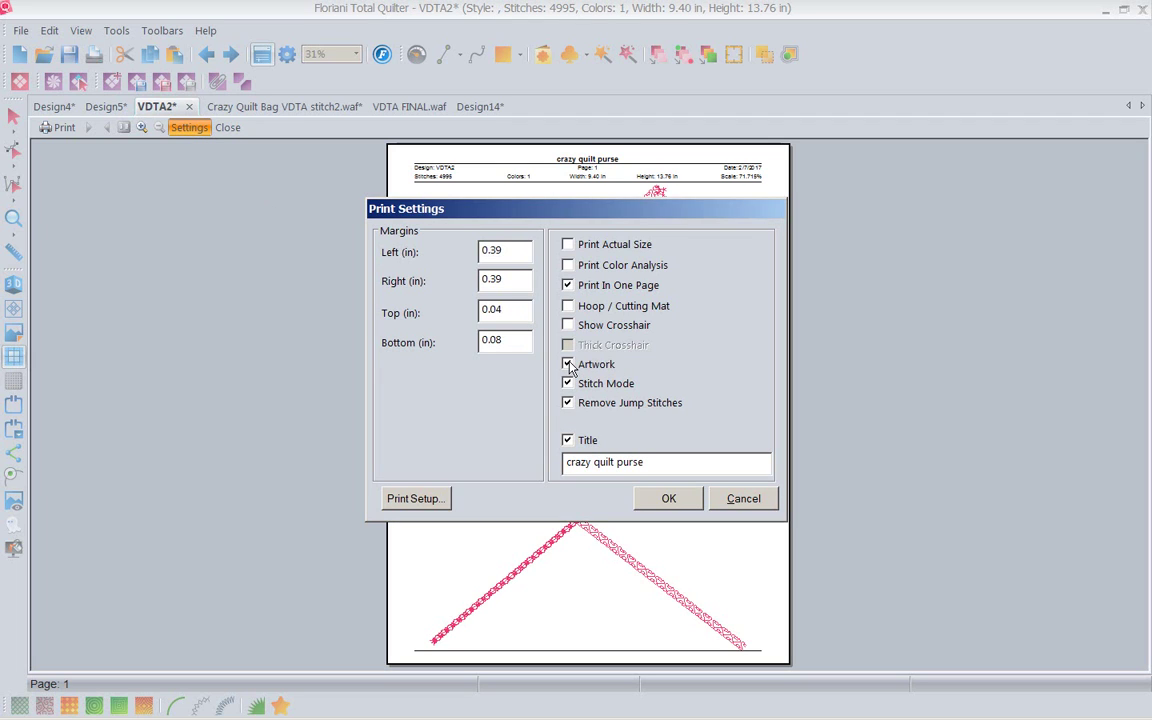
click(676, 506)
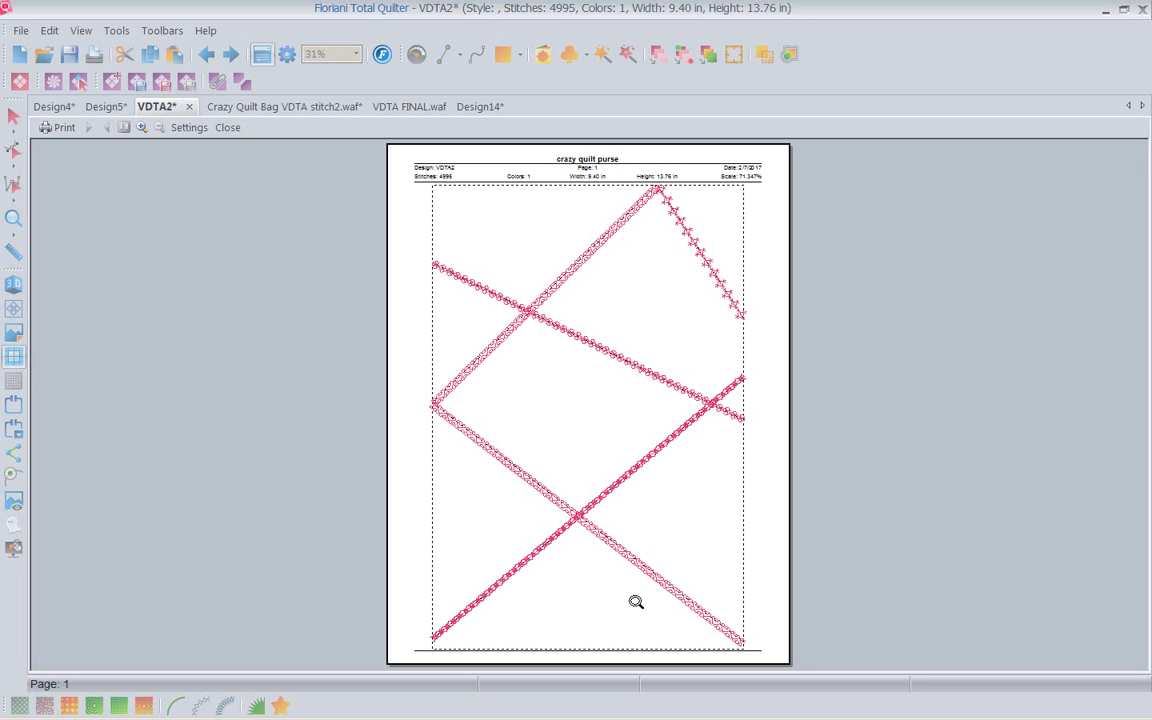
click(228, 128)
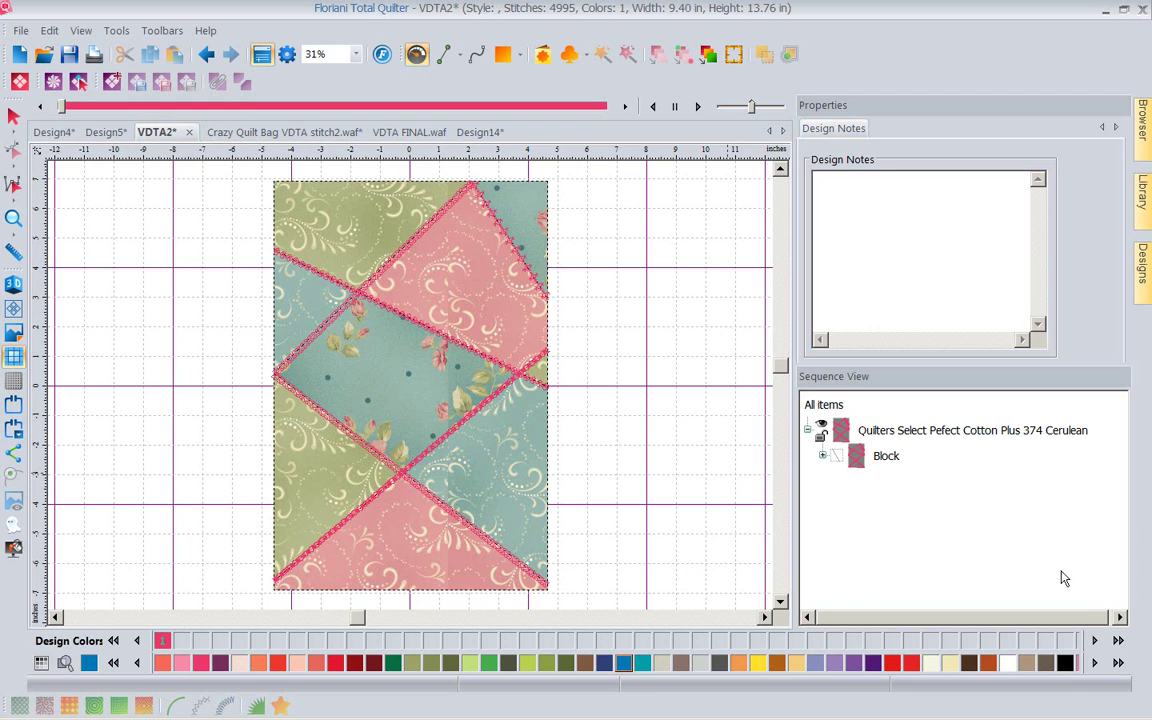
Select the entire crazy quilt block and open the print preview from its export settings
click(866, 431)
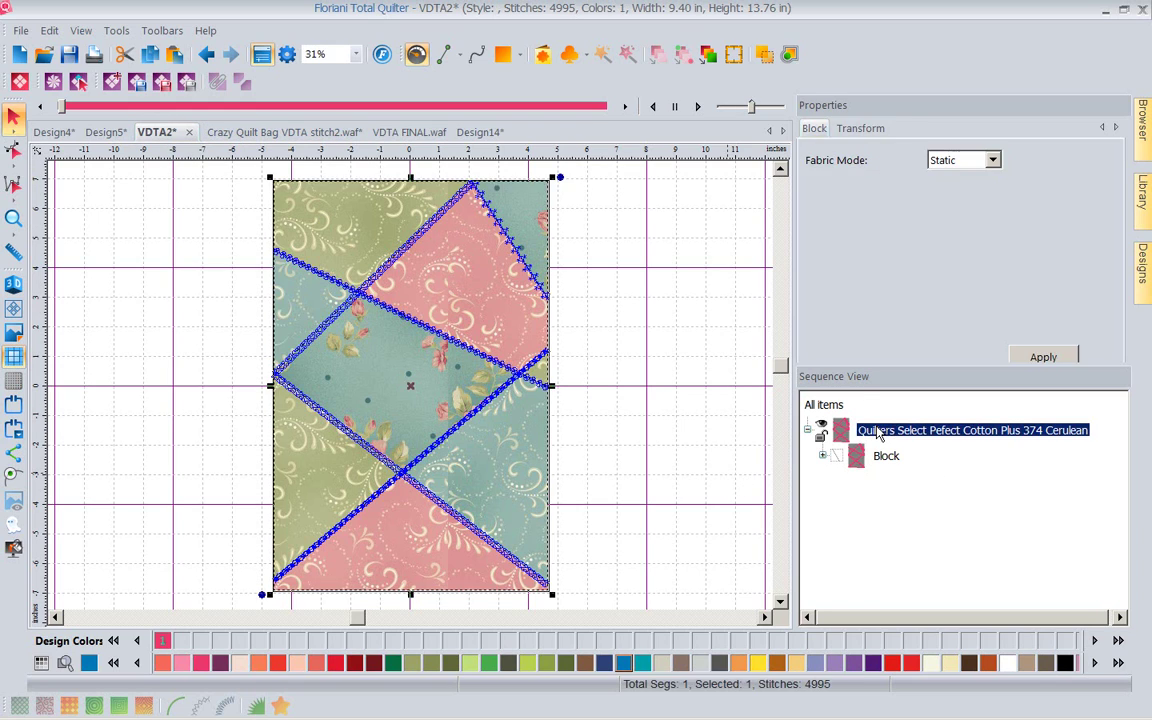
click(137, 83)
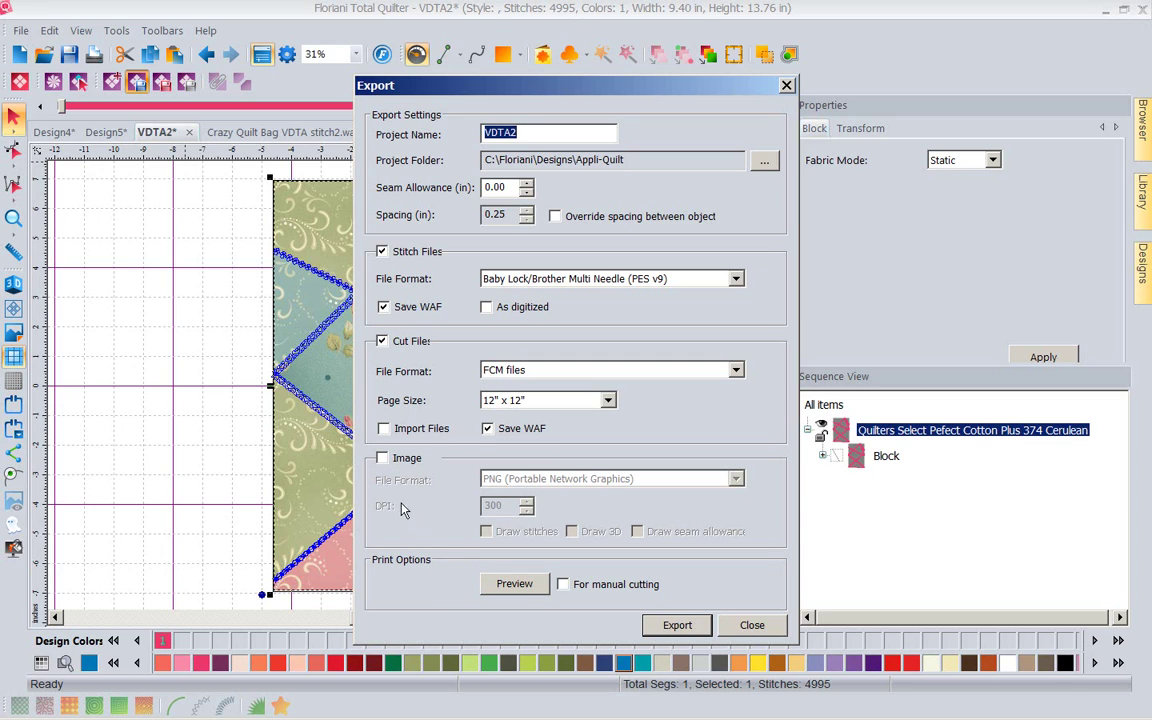
click(525, 589)
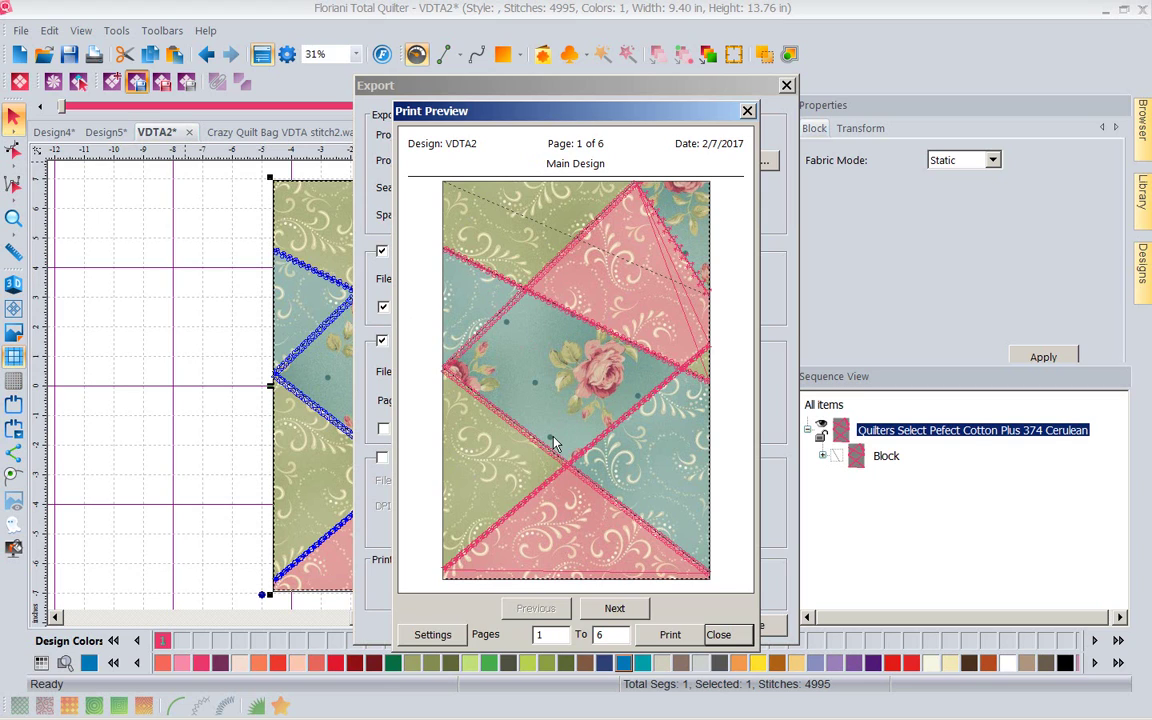
Examine the cut-piece pages for each fabric in the export preview, and return to the Main Design page
click(628, 609)
click(628, 609)
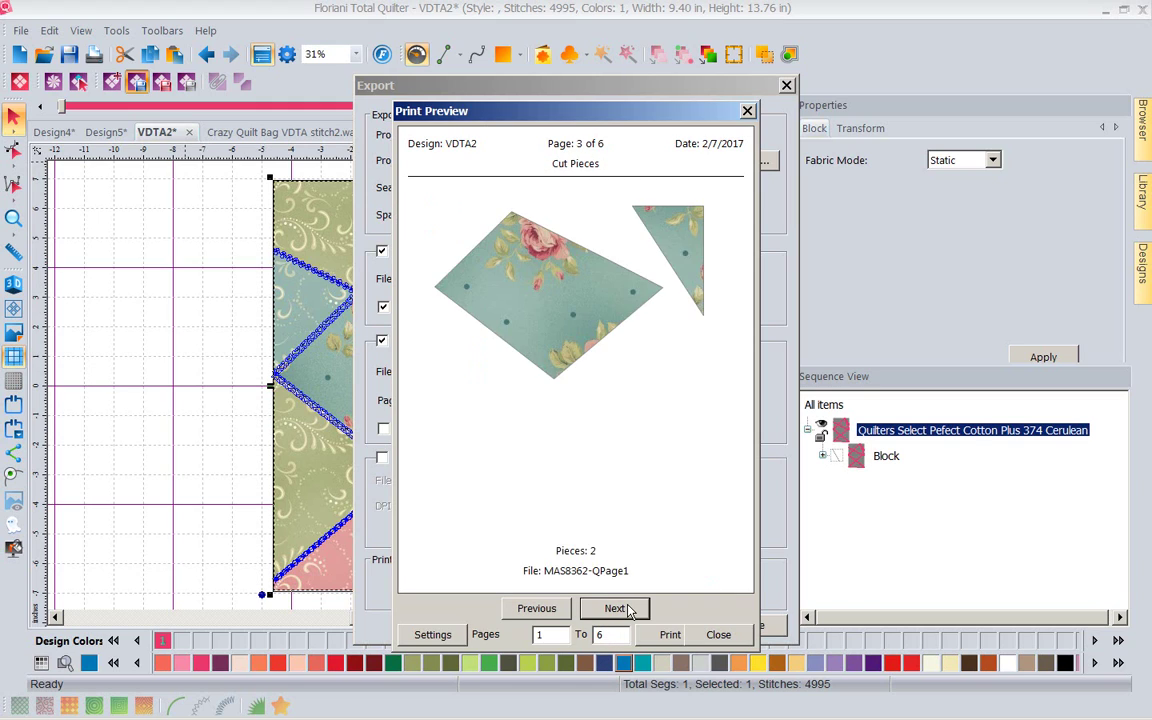
click(628, 609)
click(628, 609)
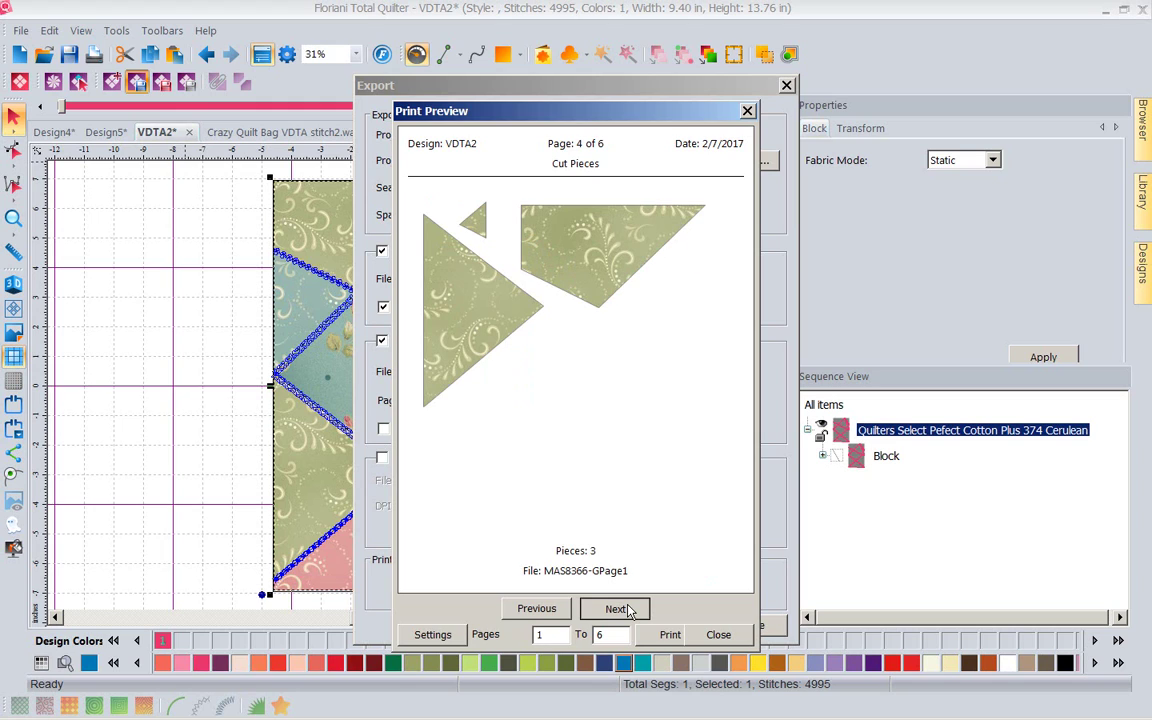
click(628, 609)
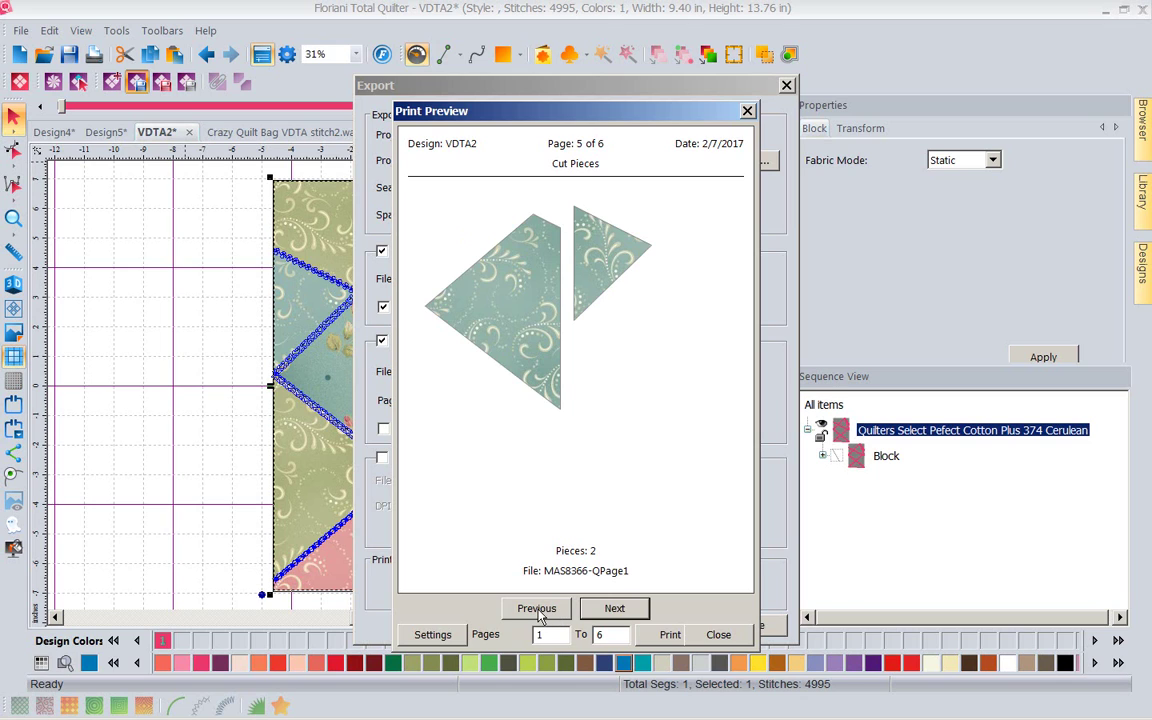
click(540, 609)
click(540, 610)
click(539, 610)
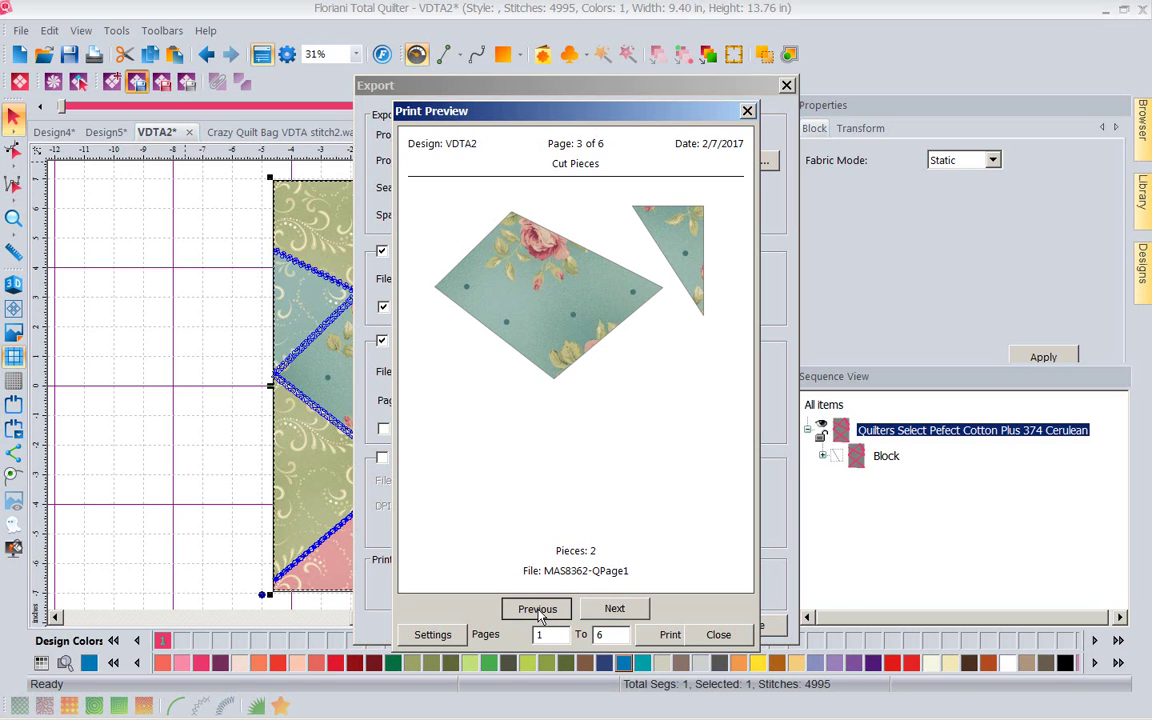
click(537, 609)
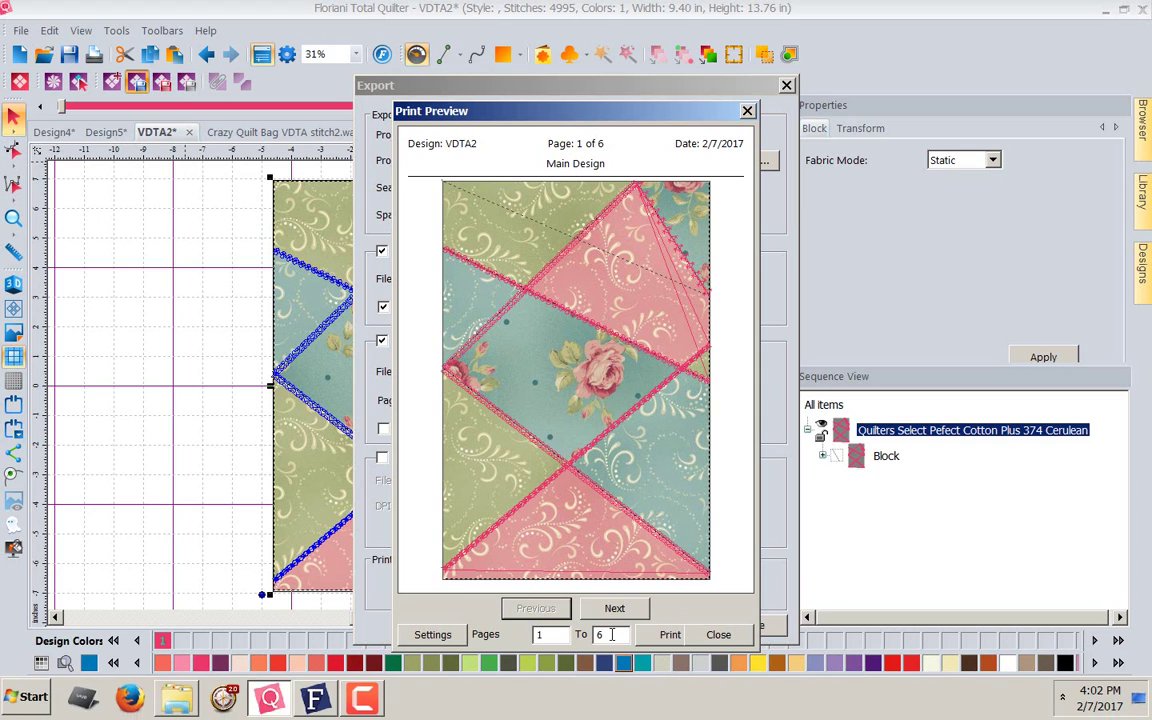
Limit the print range to page 1 to 1, print the Main Design page, and leave the print preview
key(BackSpace)
text(1)
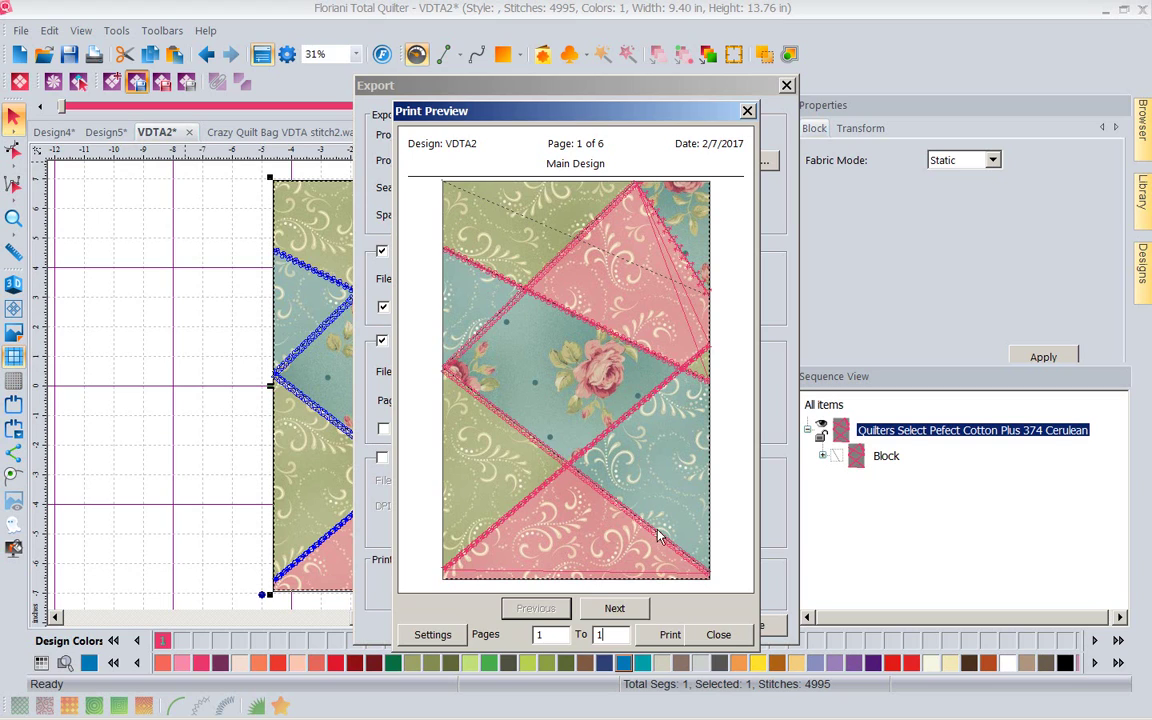
click(667, 640)
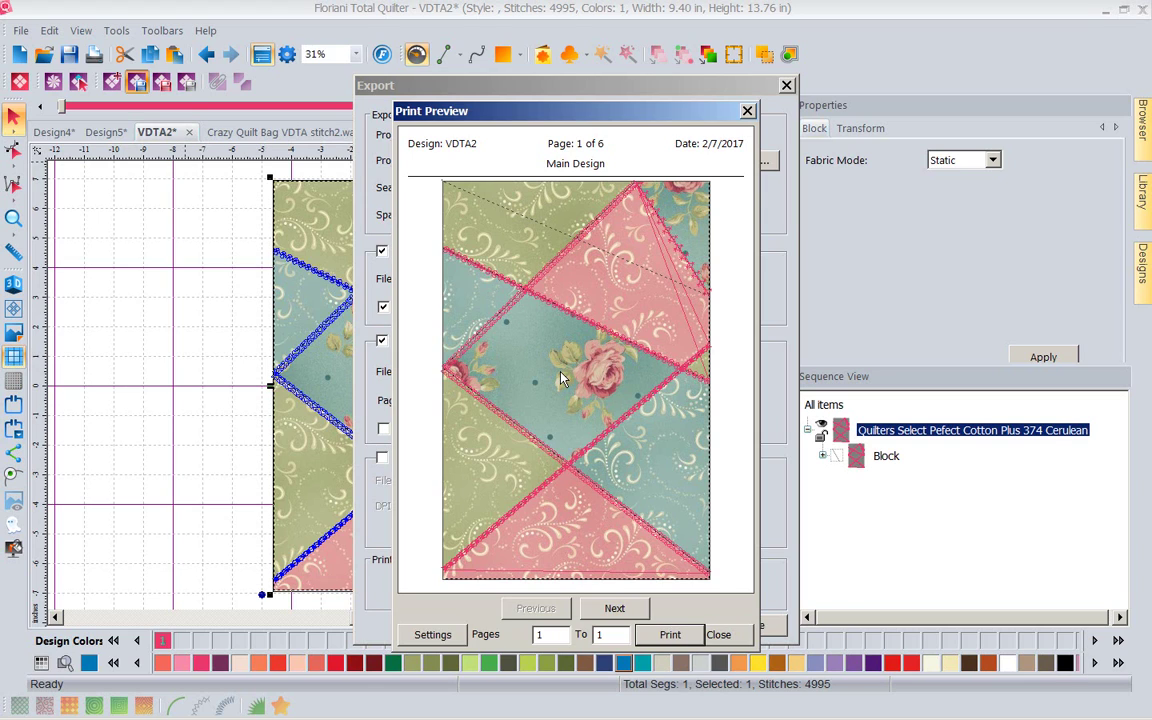
click(746, 111)
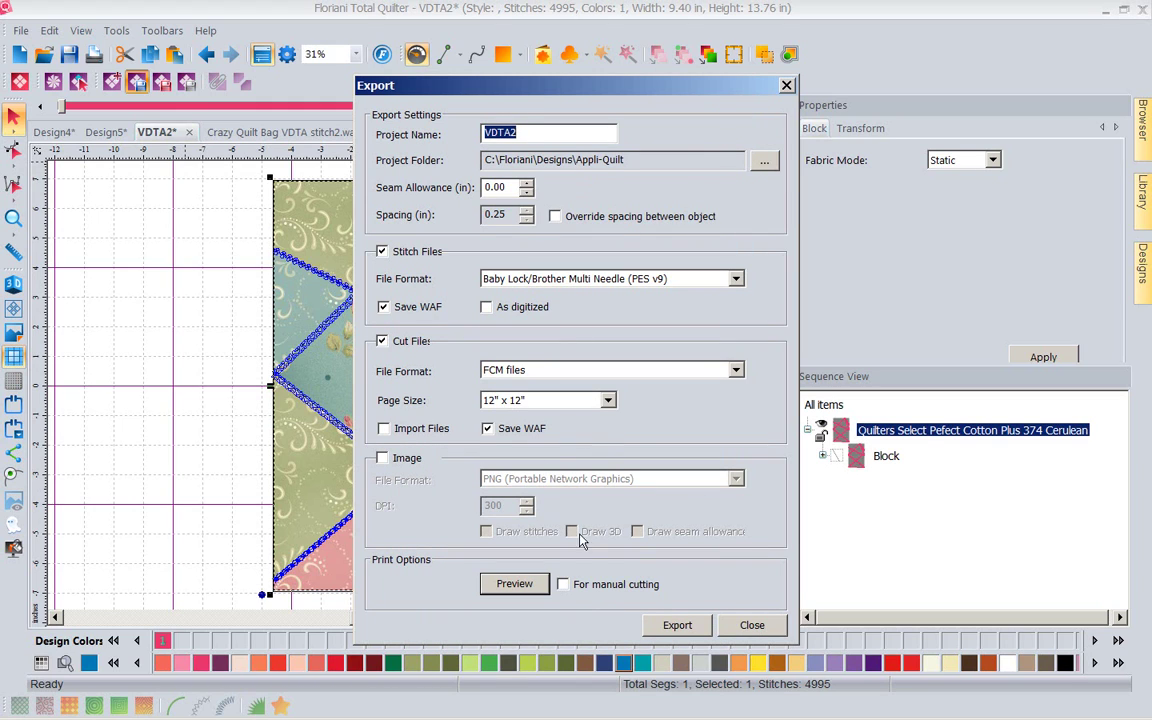
Name the export project "POW feb", export its stitch and cut files, and close the resulting file folder
click(675, 625)
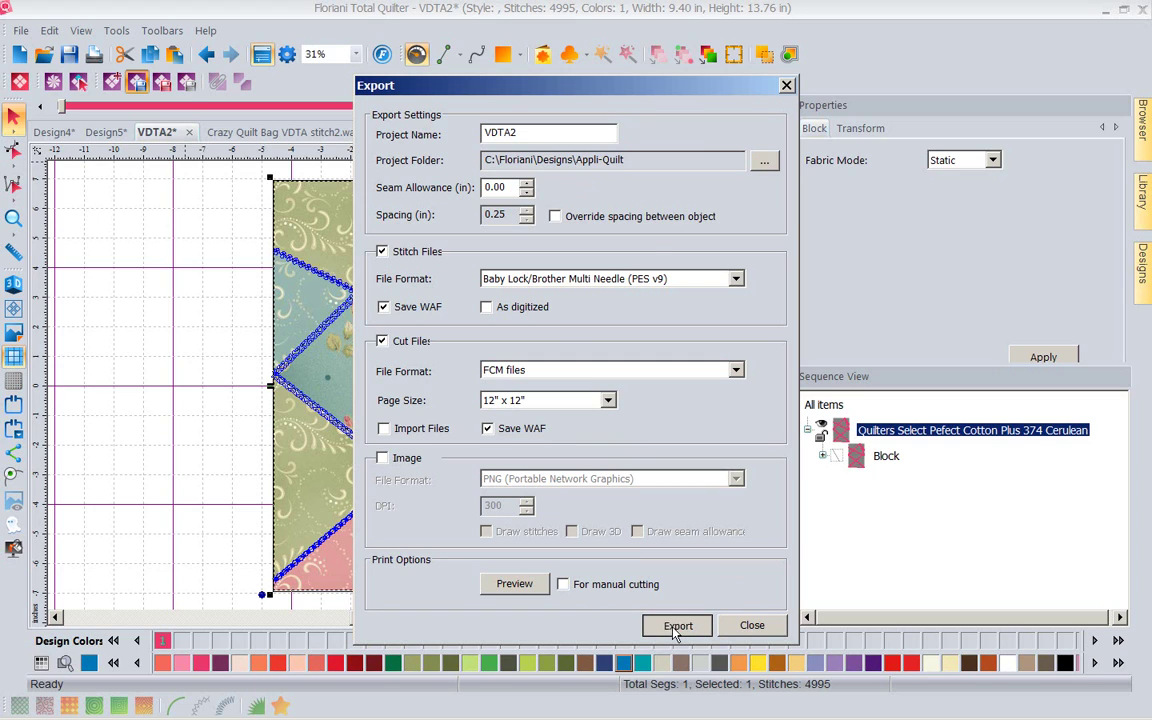
double_click(524, 133)
click(518, 133)
key(BackSpace)
key(BackSpace)
key(BackSpace)
key(BackSpace)
key(BackSpace)
text(POW feb)
click(662, 628)
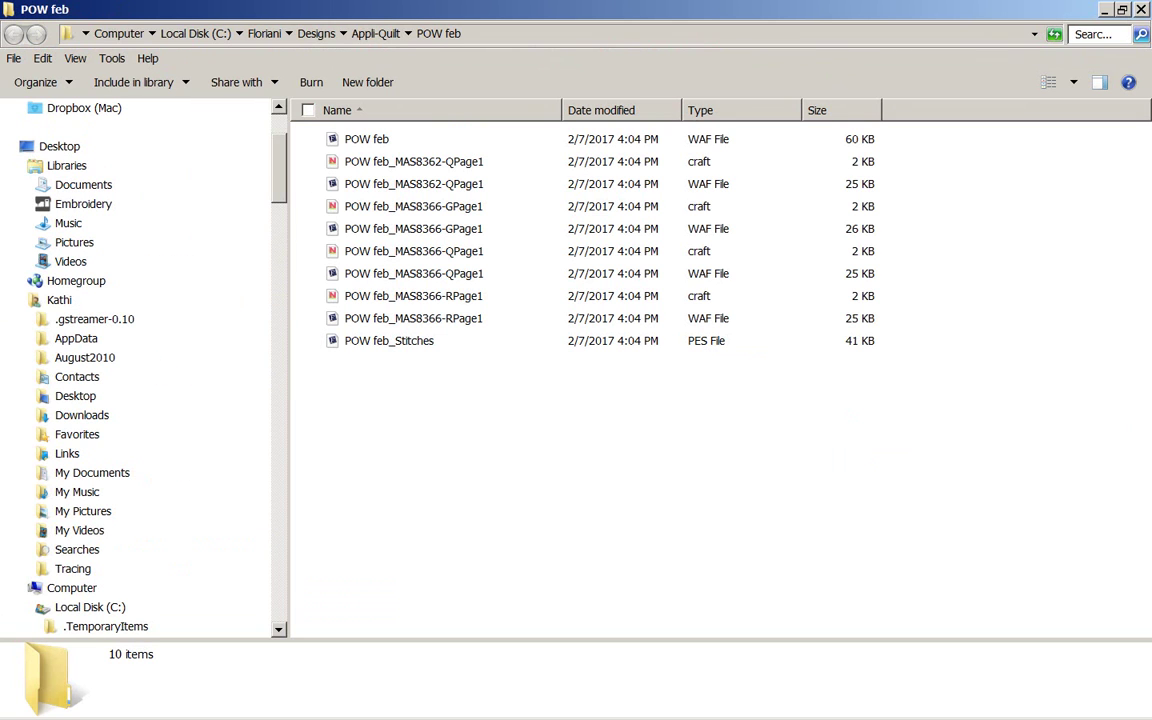
click(1141, 10)
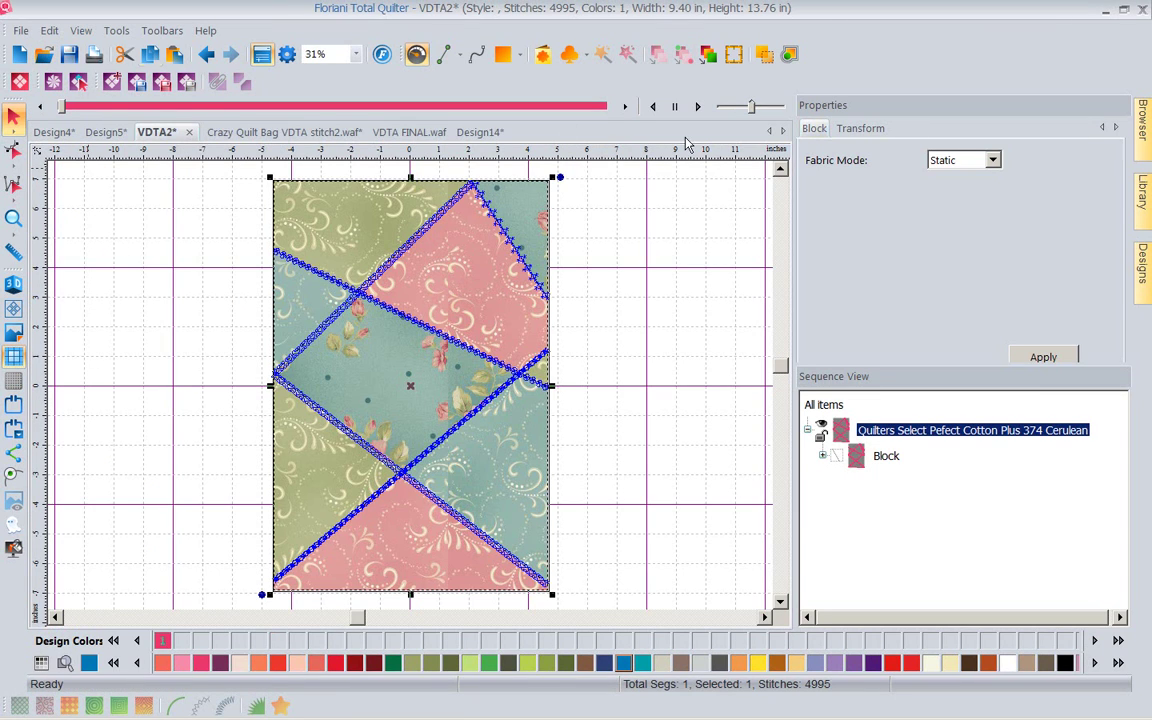
Select the POW feb project within the Appli-Quilt folder of the design library and show its designs
click(1145, 200)
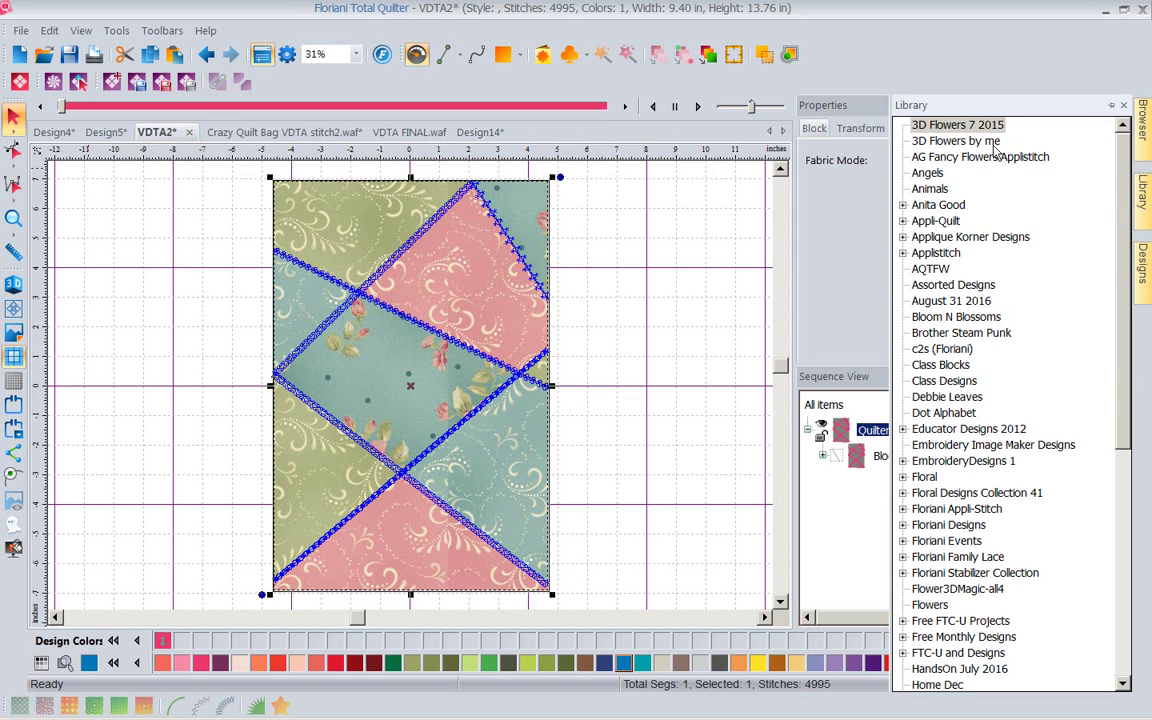
click(903, 221)
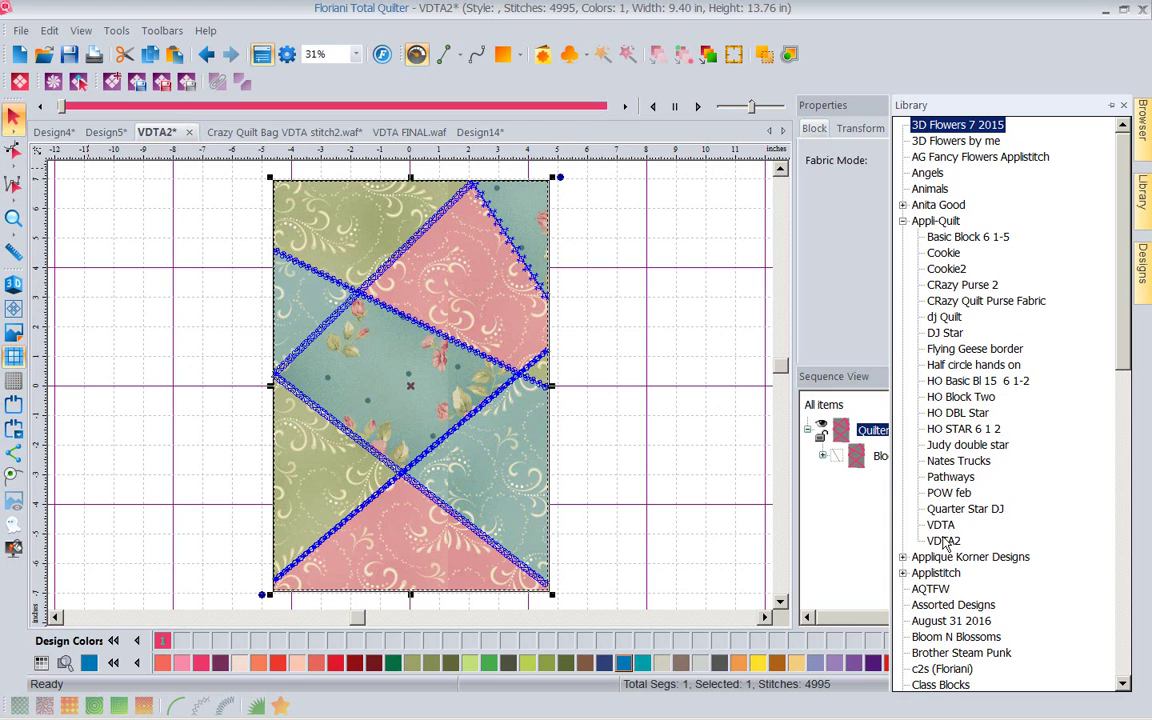
click(953, 494)
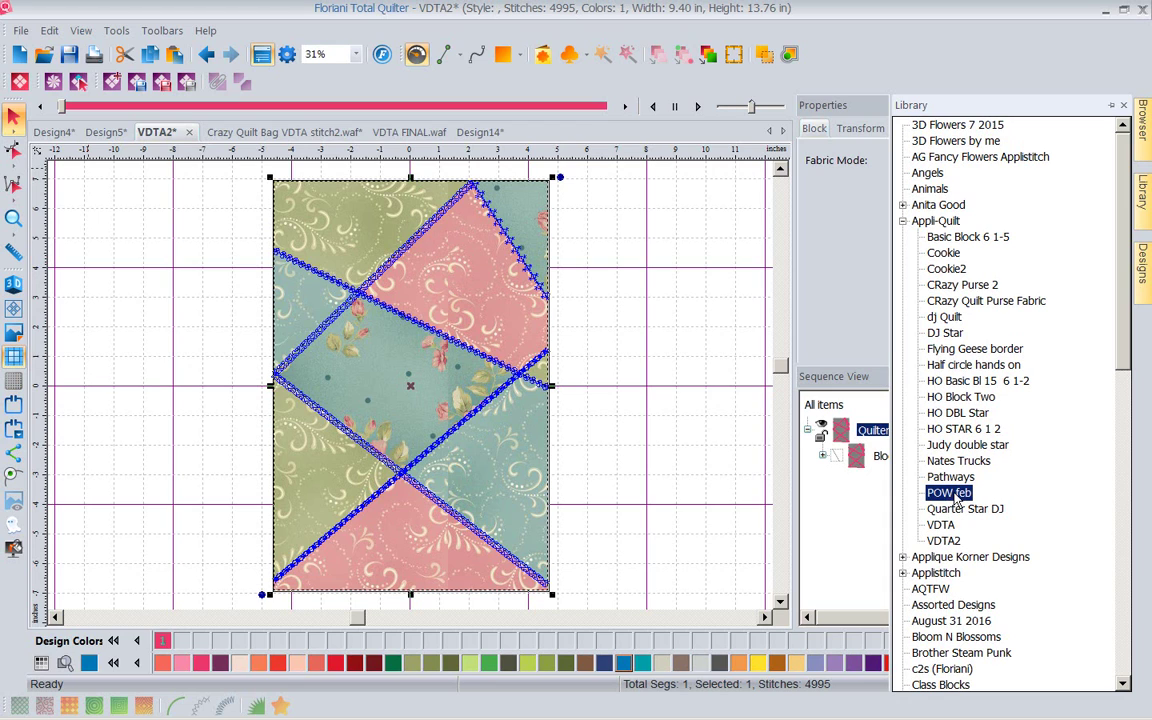
click(1143, 262)
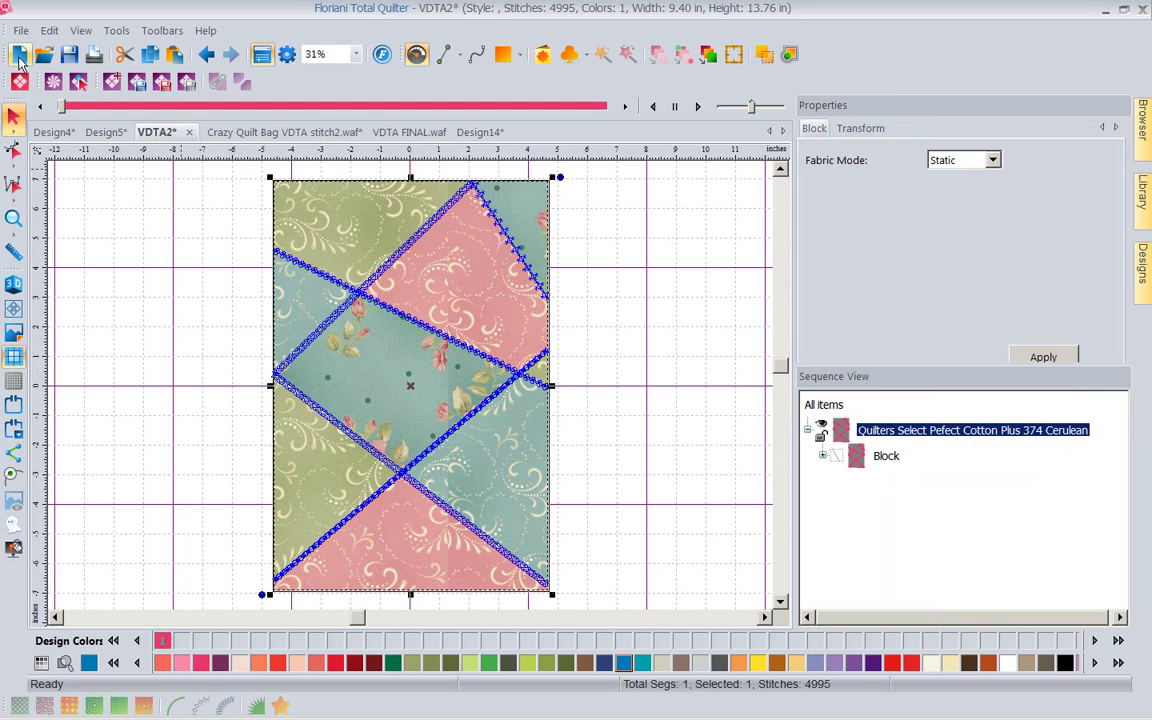
Create a new design and place the cut file POW feb_MAS8362-QPage1.waf in it
click(19, 54)
mouse_move(1137, 290)
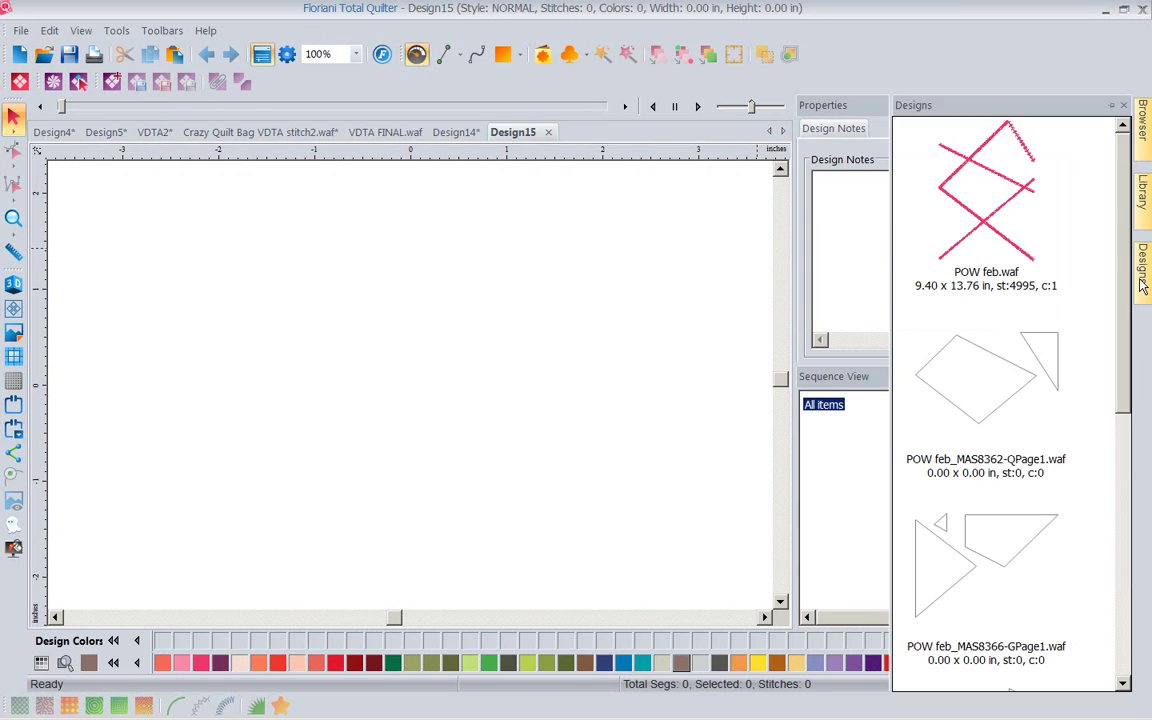
click(987, 383)
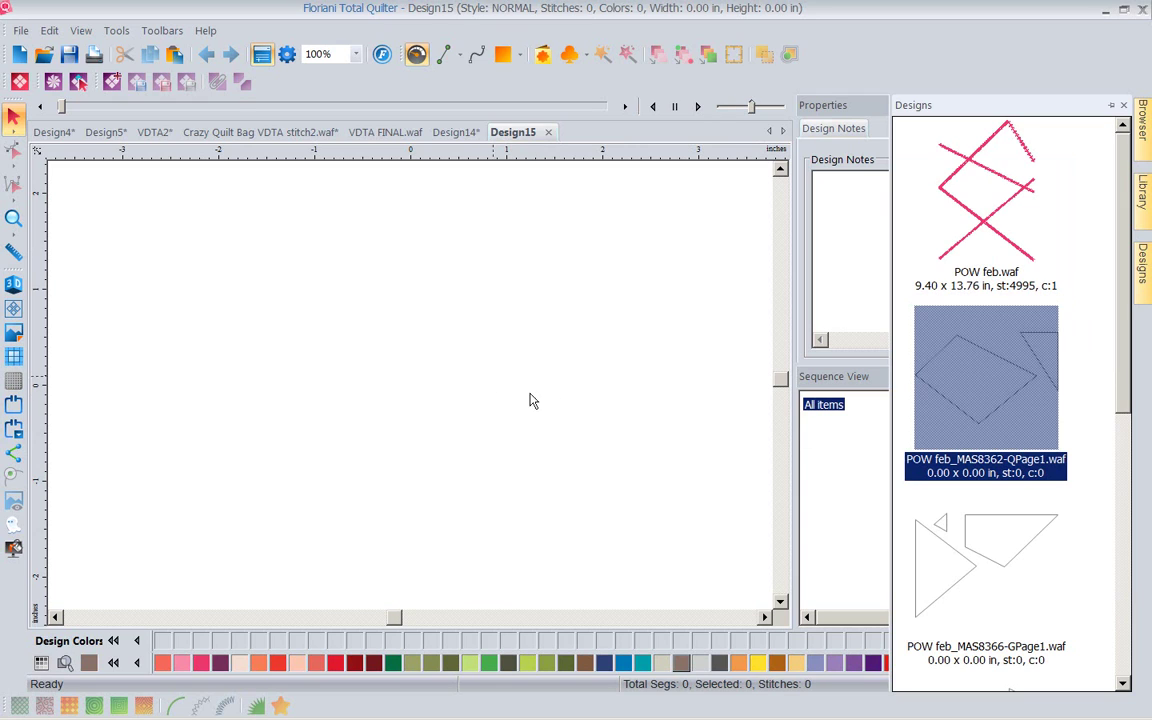
drag(968, 370, 480, 367)
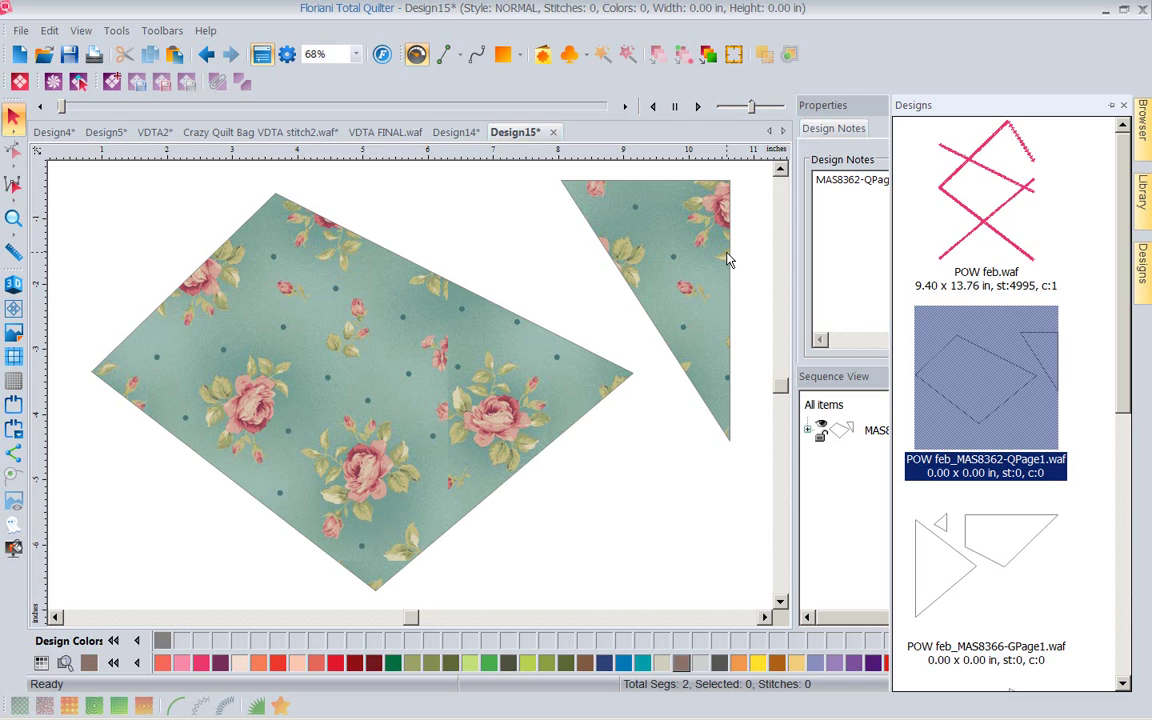
Place the cut file POW feb_MAS8366-GPage1.waf in another new design, and return to the VDTA2 design
click(19, 54)
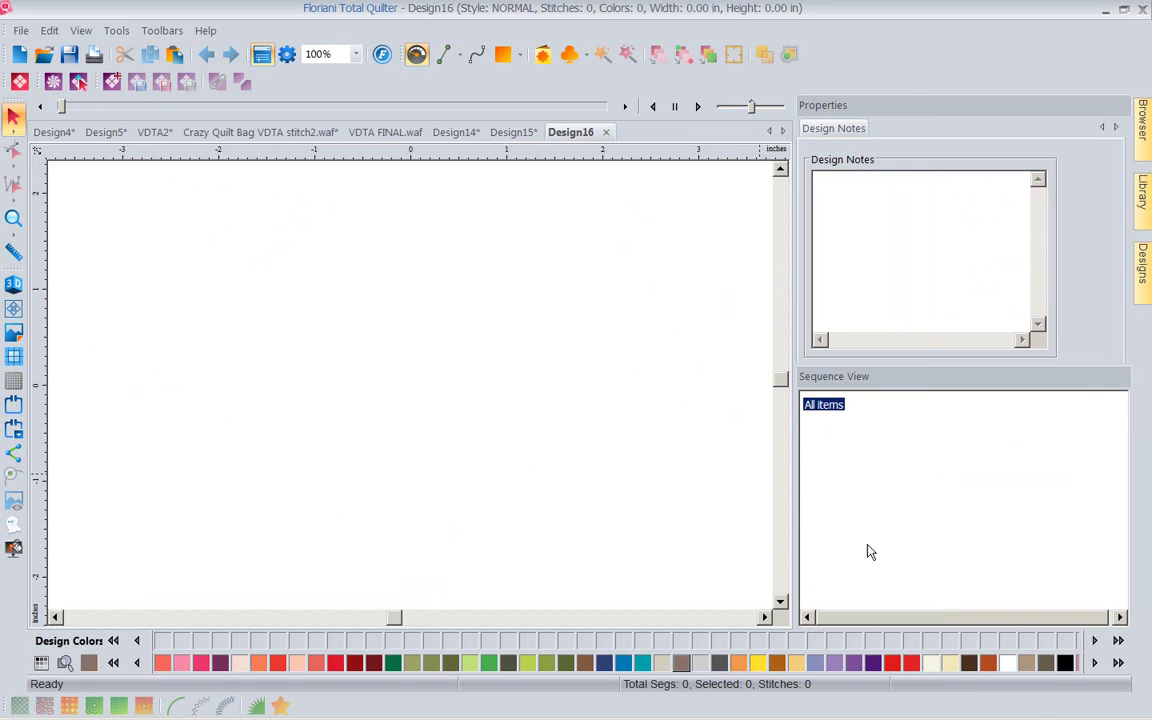
mouse_move(1138, 283)
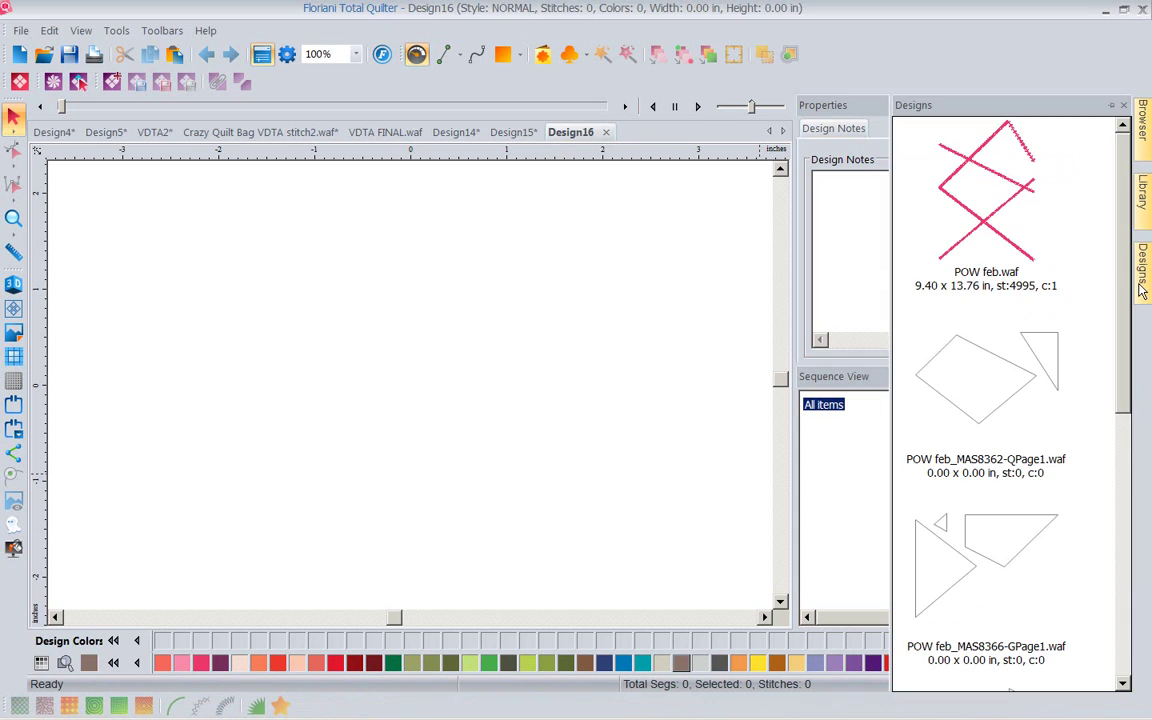
drag(972, 540, 460, 408)
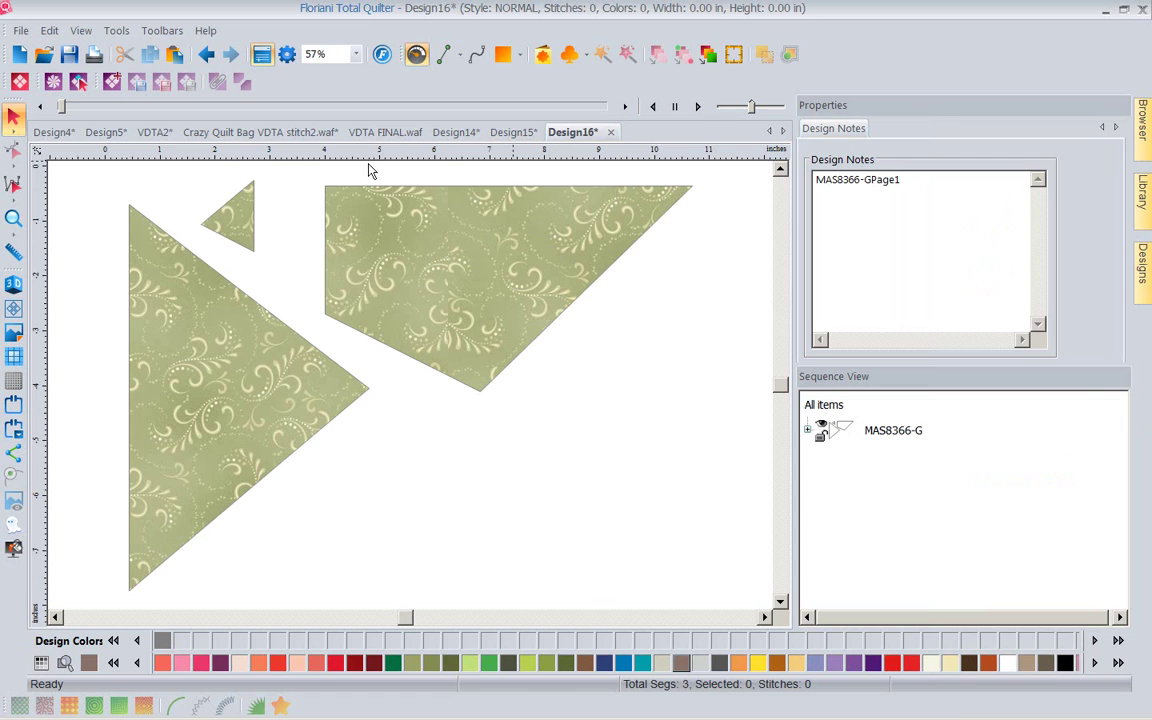
click(155, 132)
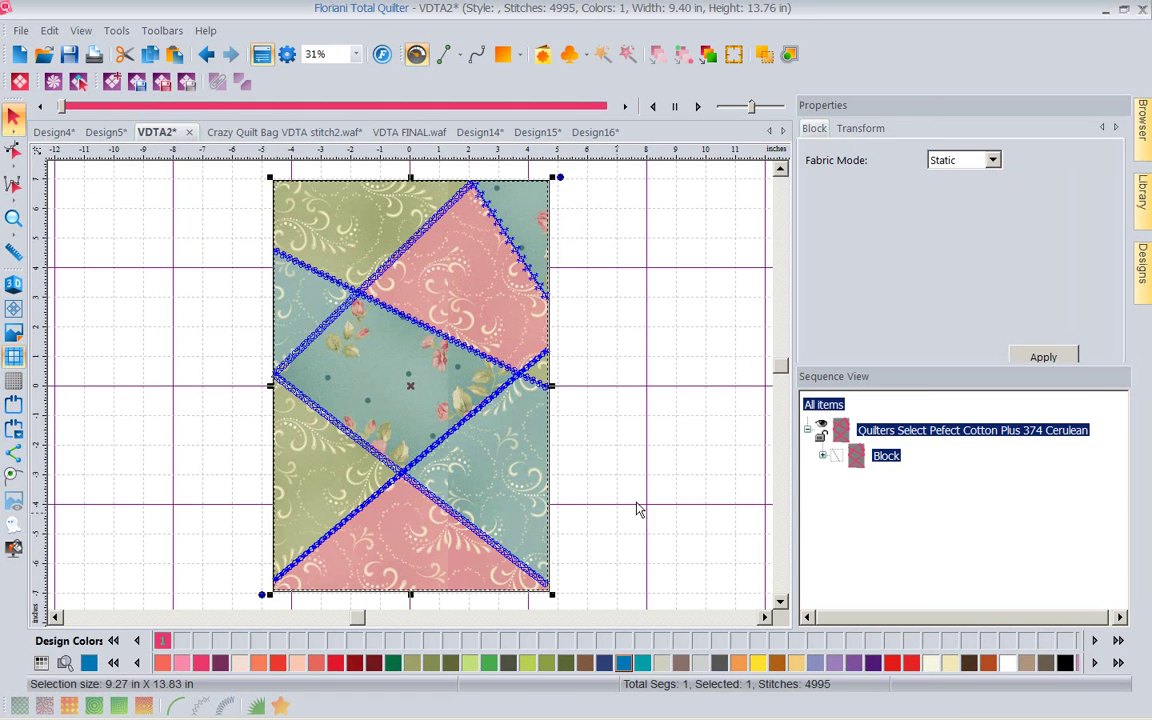